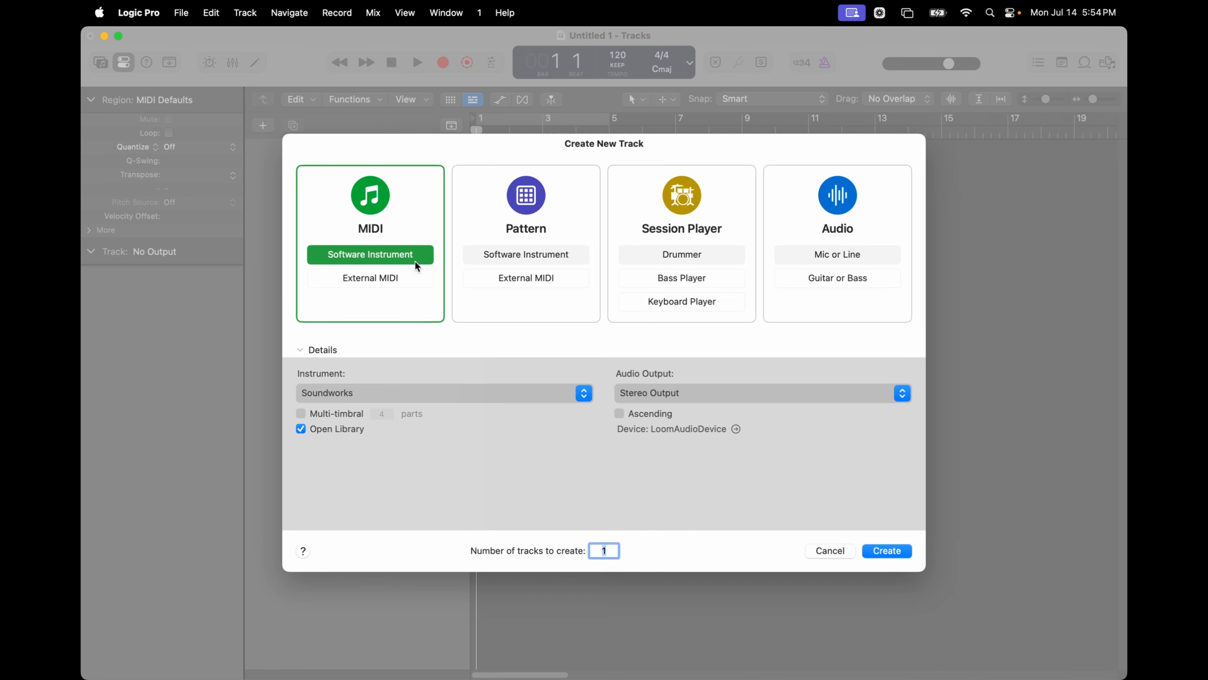
Create one software instrument track using the Soundworks instrument as Multi-Output (16xStereo)
{"action": "left_click", "coordinate": [412, 391]}
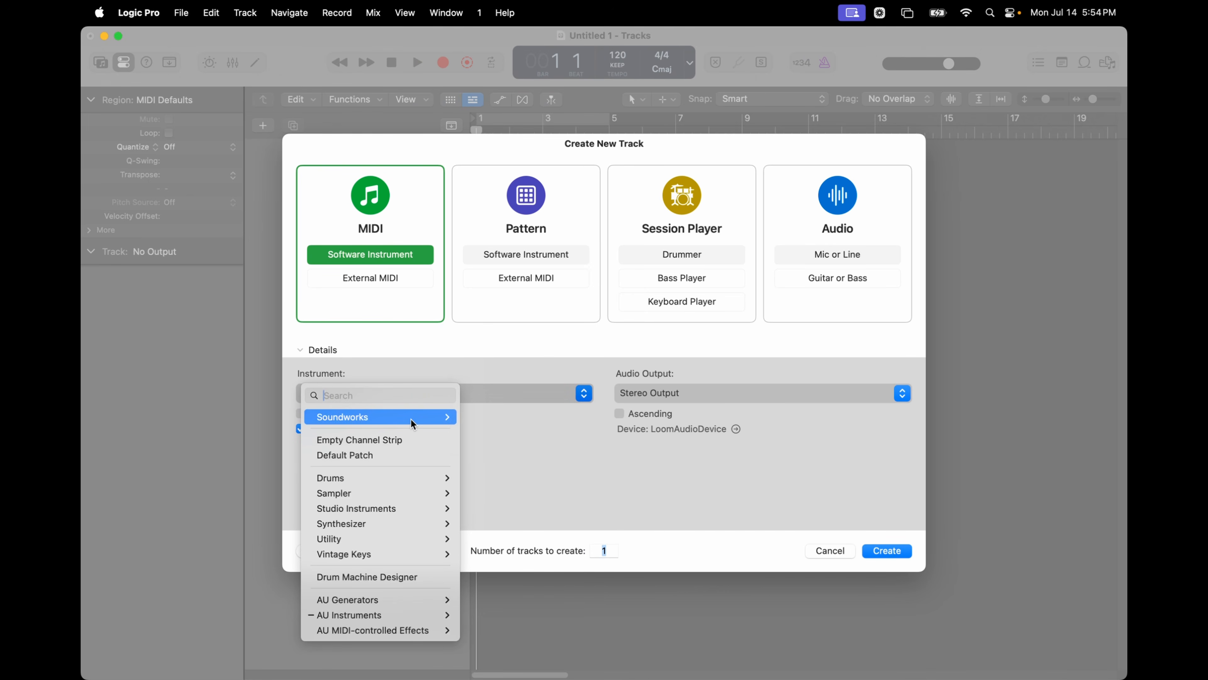
{"action": "mouse_move", "coordinate": [411, 418]}
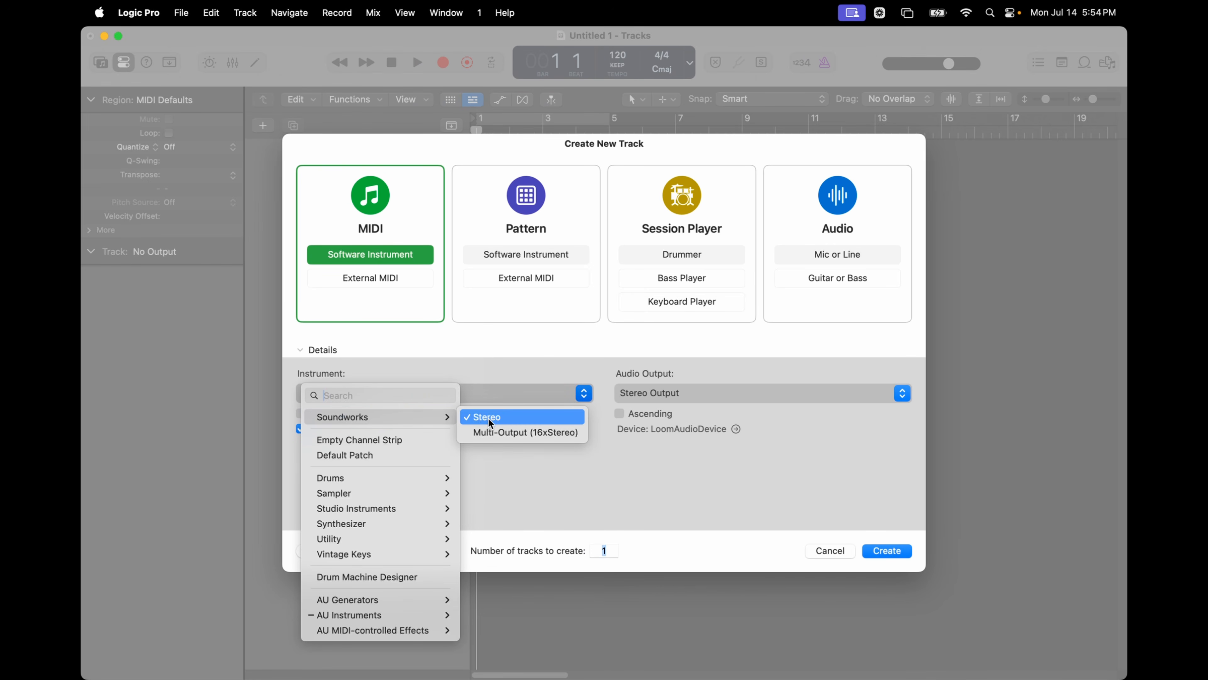
{"action": "left_click", "coordinate": [484, 432]}
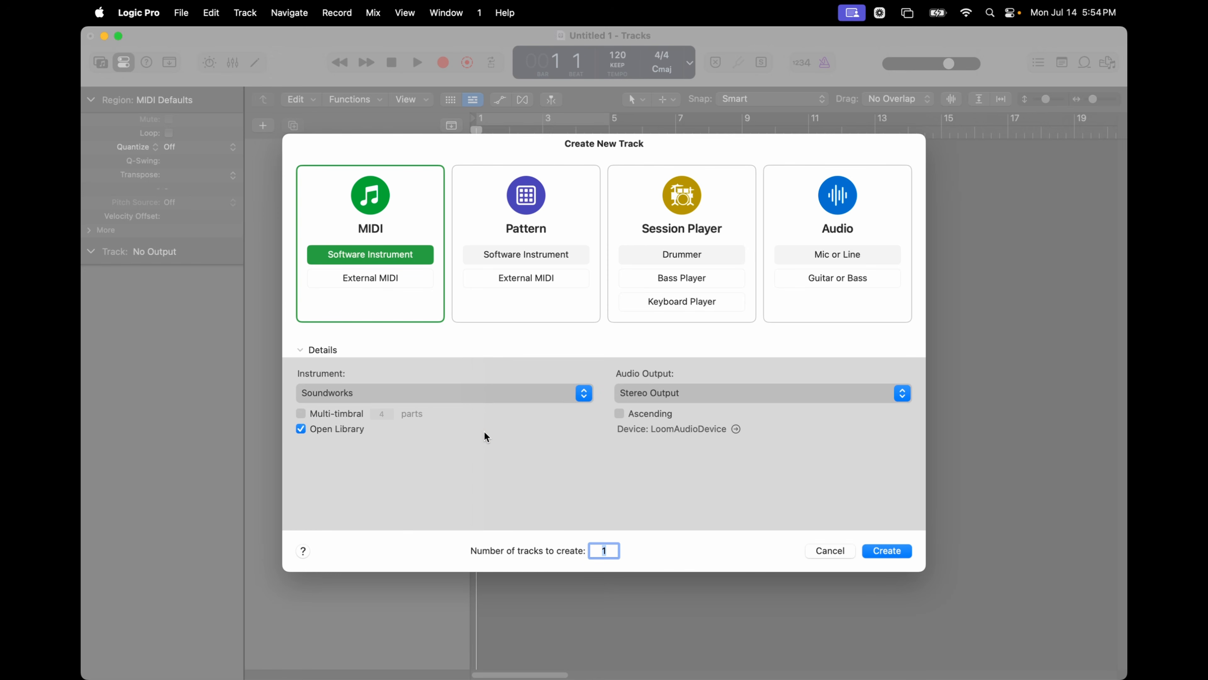
{"action": "left_click", "coordinate": [883, 544]}
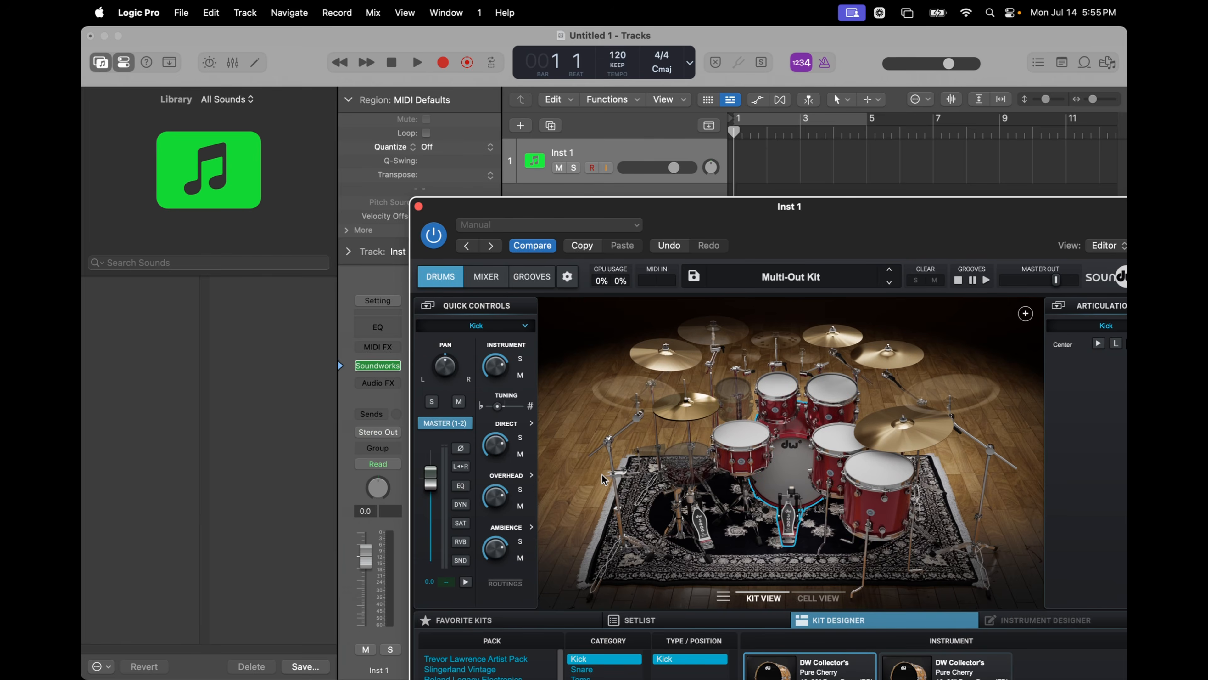
Move the Soundworks window up so the whole plug-in fits on screen, and hide the Library
{"action": "left_click_drag", "start_coordinate": [713, 216], "coordinate": [583, 91]}
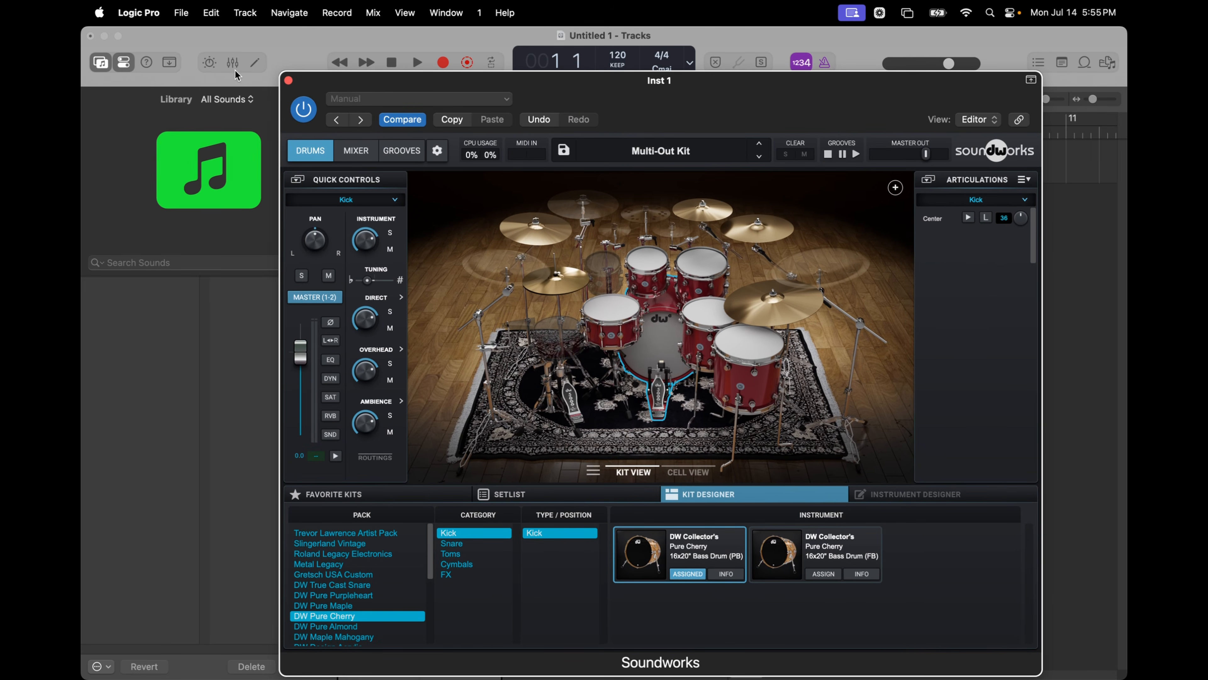
{"action": "left_click", "coordinate": [99, 63]}
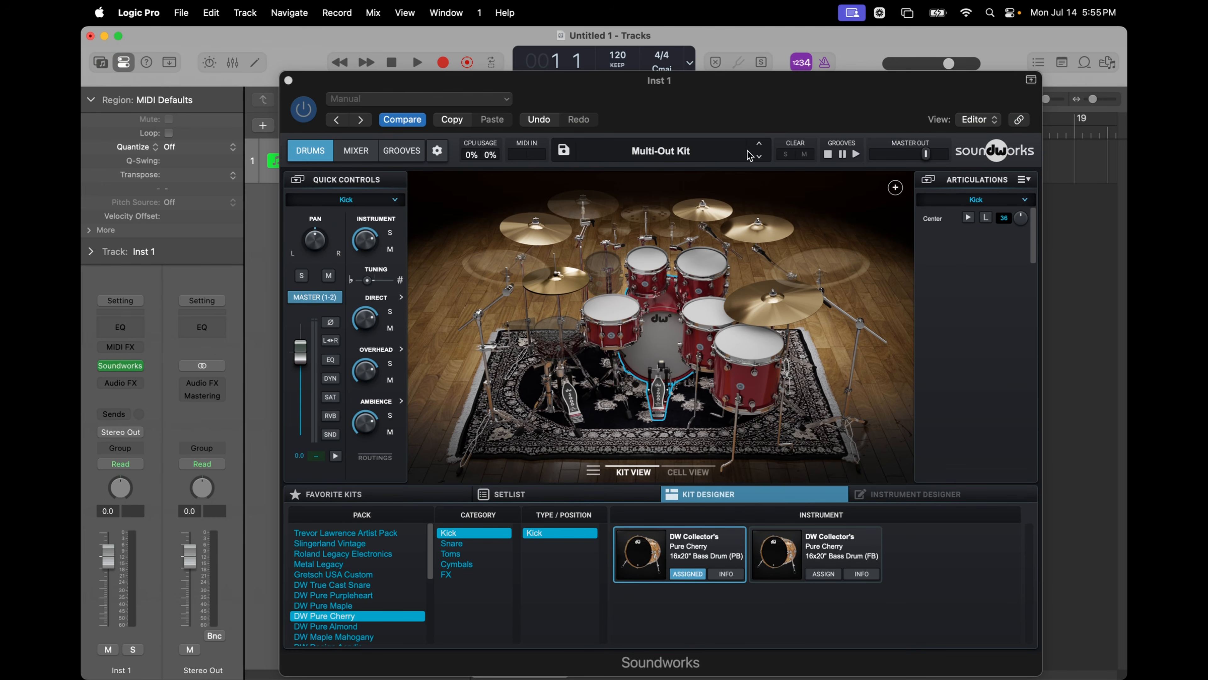
{"action": "left_click", "coordinate": [649, 192]}
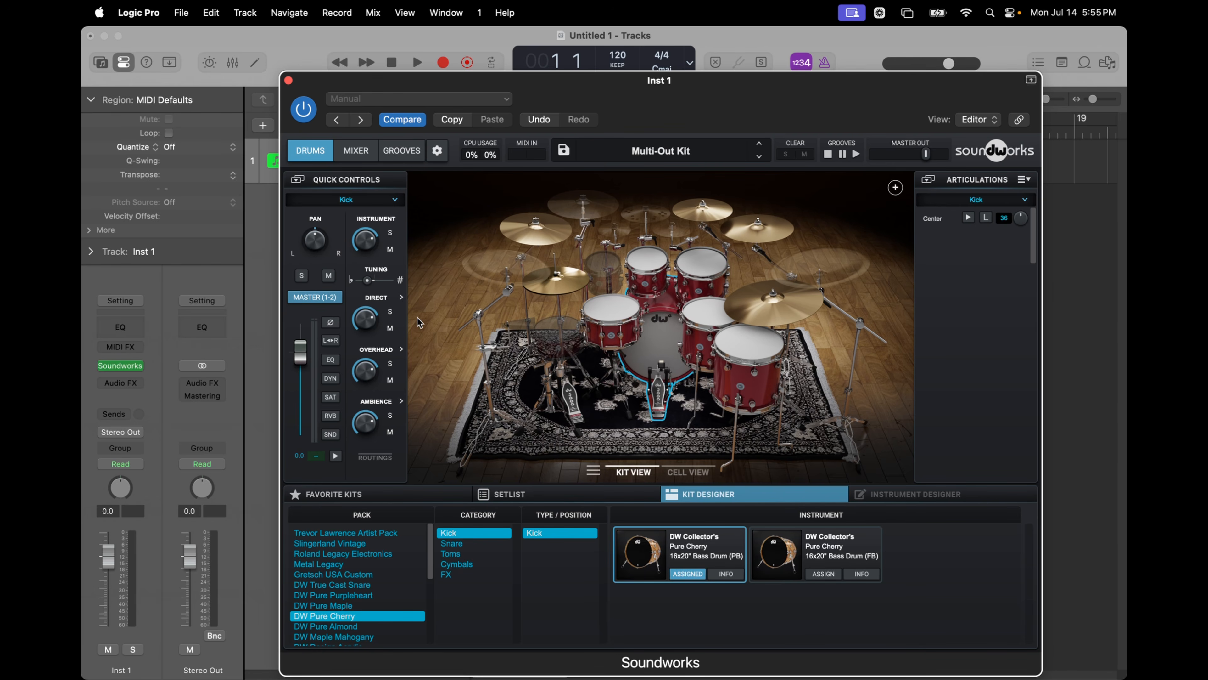
In the Soundworks mixer, look over both instrument banks and route the Kick to OUT 3 and the Snare to OUT 4
{"action": "mouse_move", "coordinate": [376, 321]}
{"action": "left_click", "coordinate": [352, 154]}
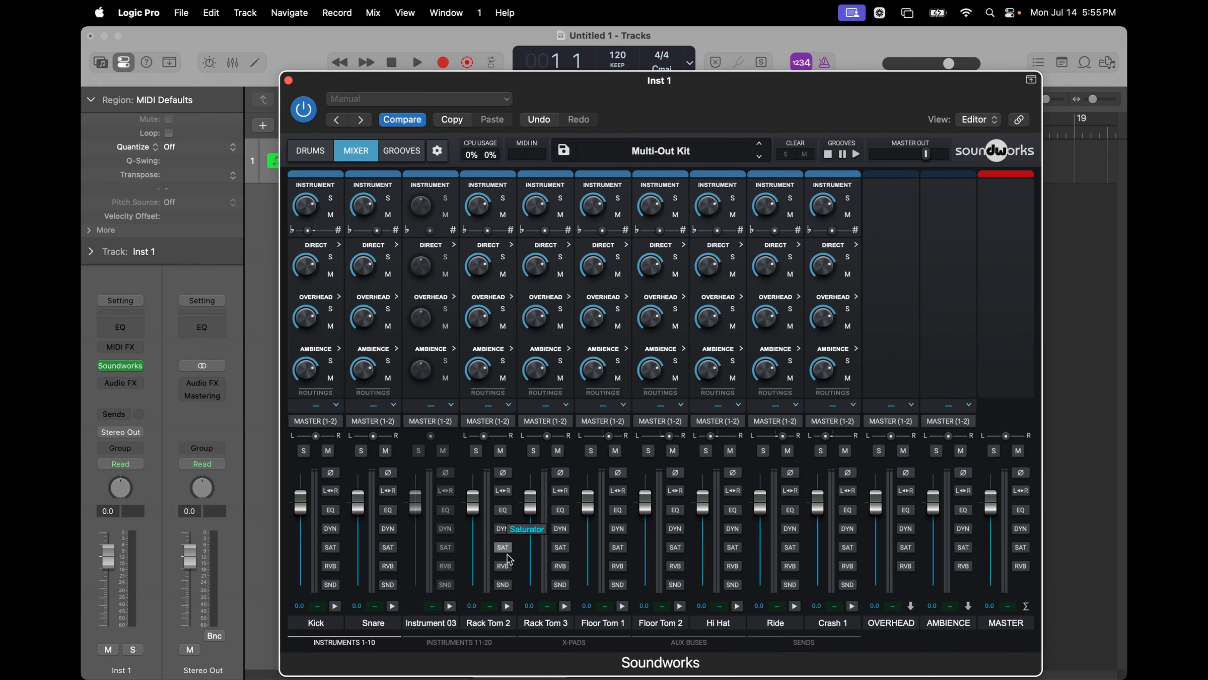
{"action": "left_click", "coordinate": [459, 642]}
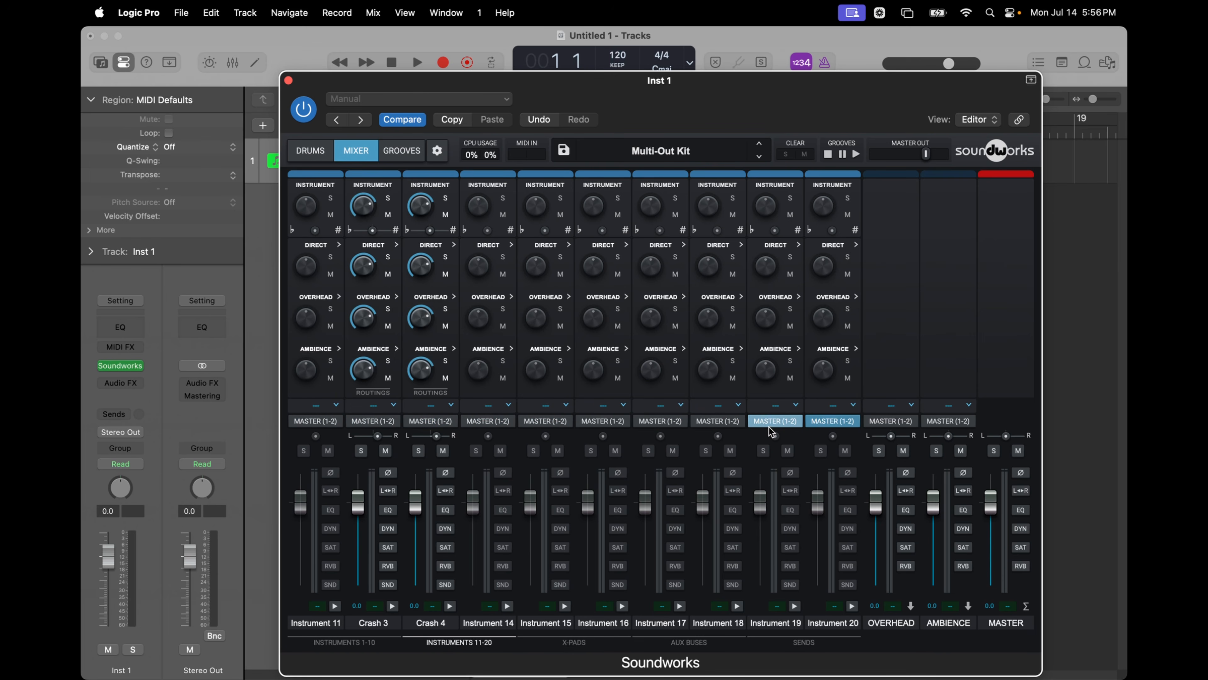
{"action": "left_click", "coordinate": [347, 643]}
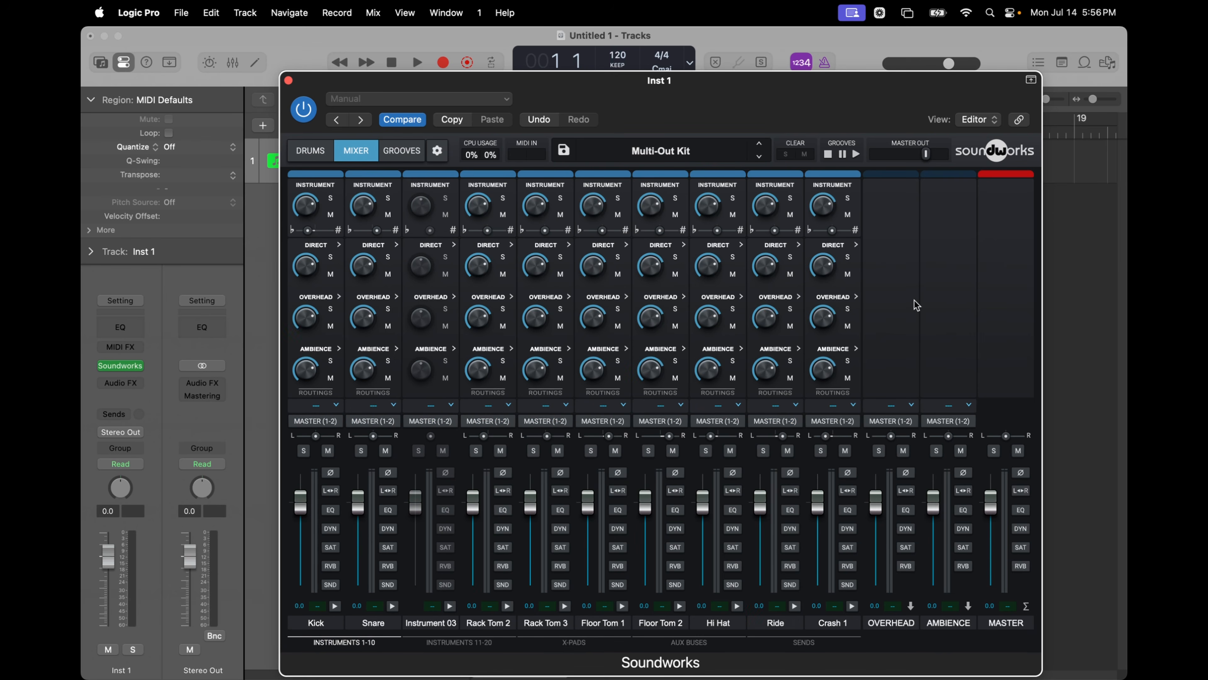
{"action": "left_click", "coordinate": [336, 405]}
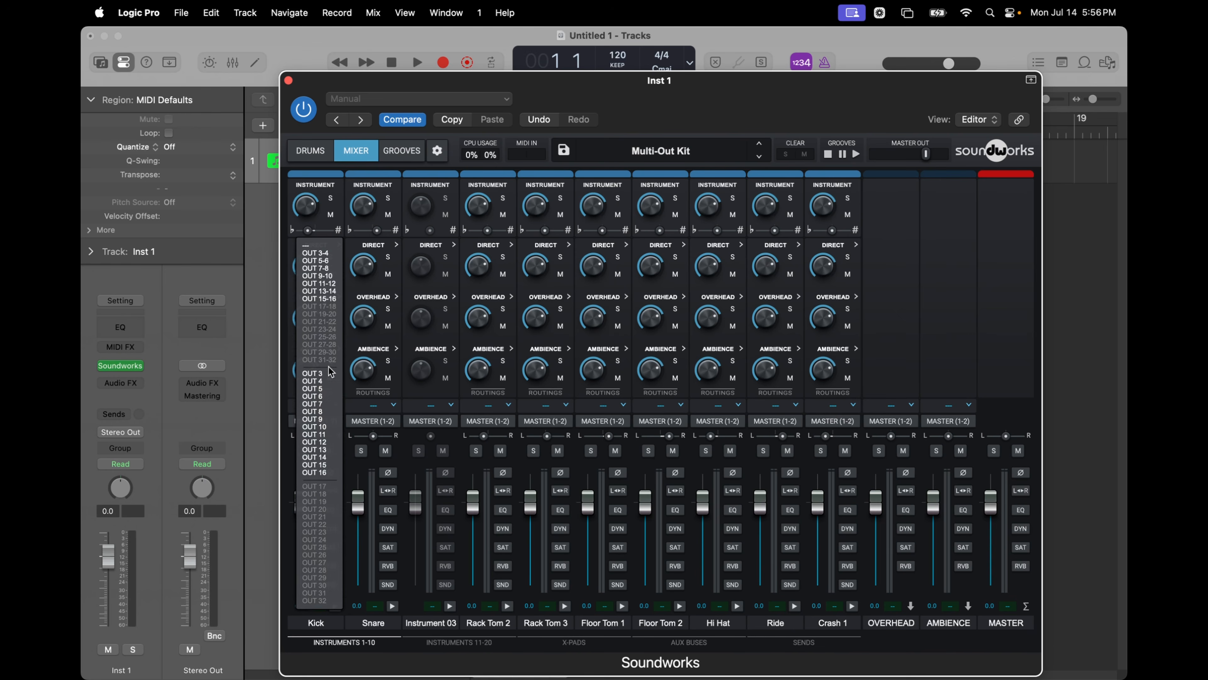
{"action": "left_click", "coordinate": [321, 374]}
{"action": "left_click", "coordinate": [389, 408]}
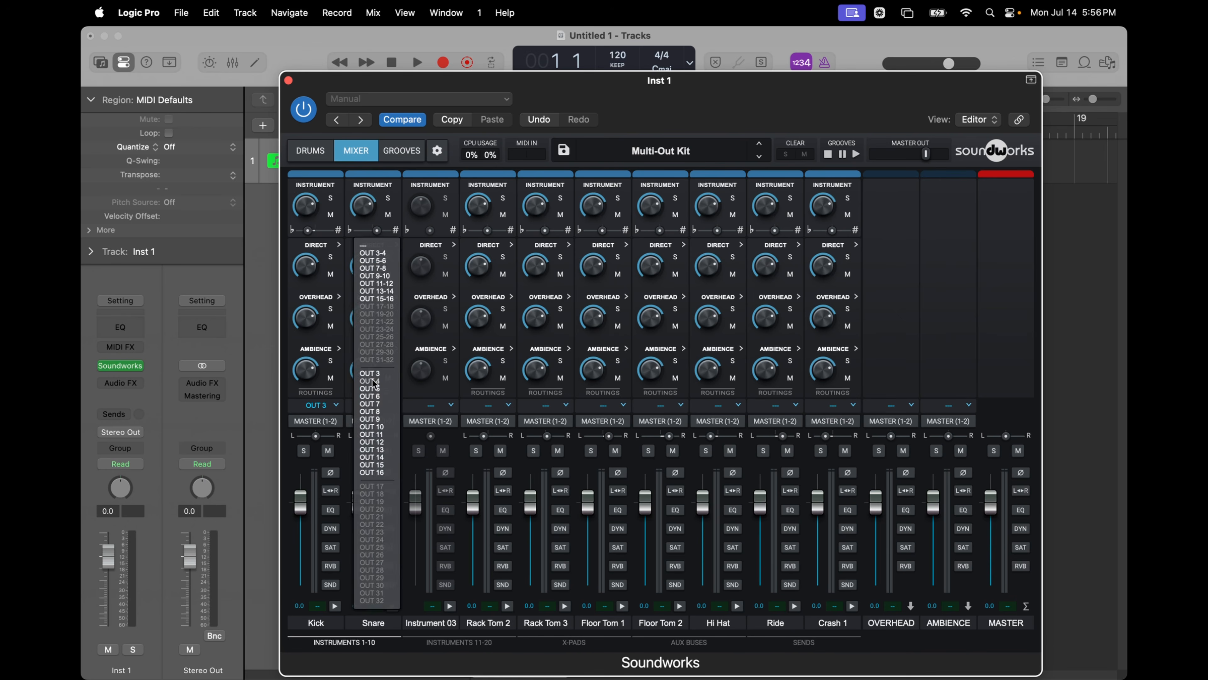
{"action": "left_click", "coordinate": [369, 389]}
Route Rack Tom 2 to OUT 5, Rack Tom 3 to OUT 6, Floor Tom 1 to OUT 7 and Floor Tom 2 to OUT 8
{"action": "left_click", "coordinate": [508, 406]}
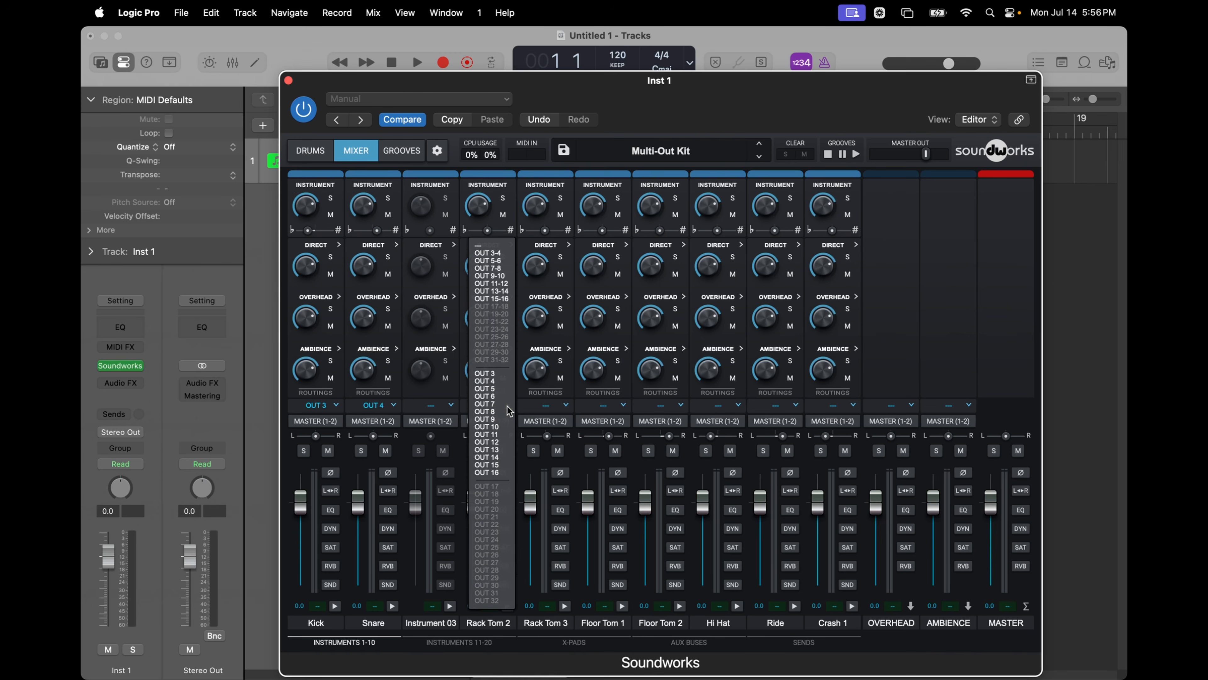
{"action": "left_click", "coordinate": [495, 388]}
{"action": "left_click", "coordinate": [565, 407]}
{"action": "left_click", "coordinate": [542, 396]}
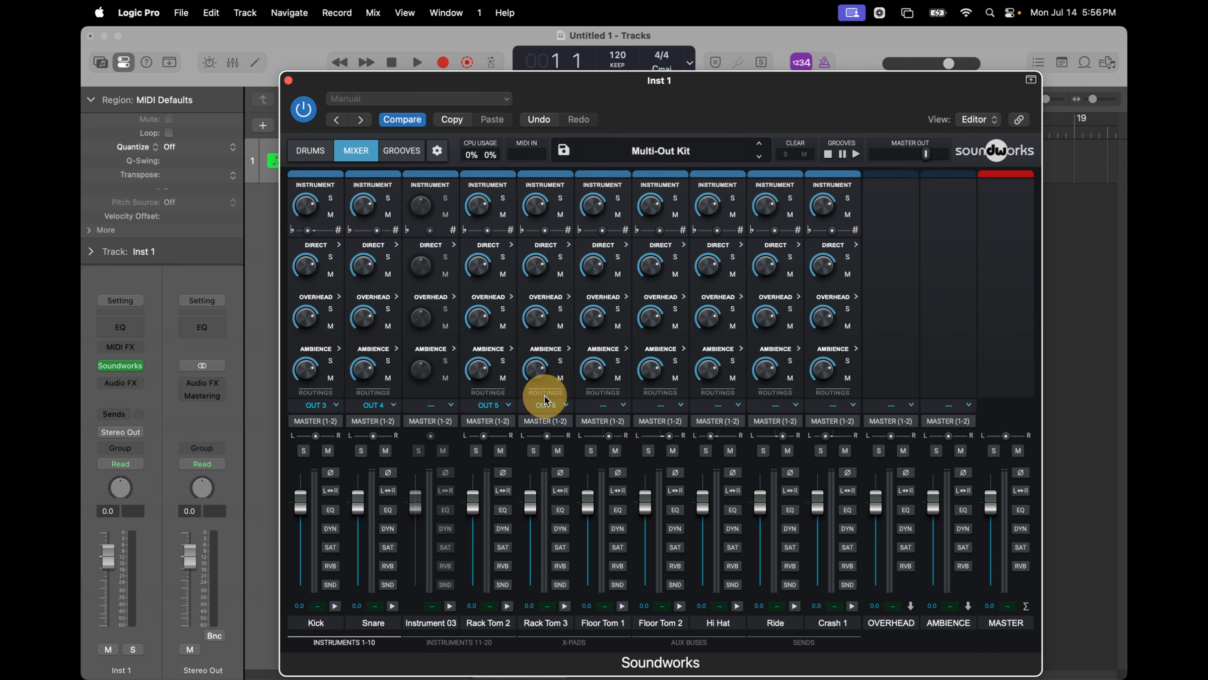
{"action": "left_click", "coordinate": [623, 406]}
{"action": "left_click", "coordinate": [615, 405]}
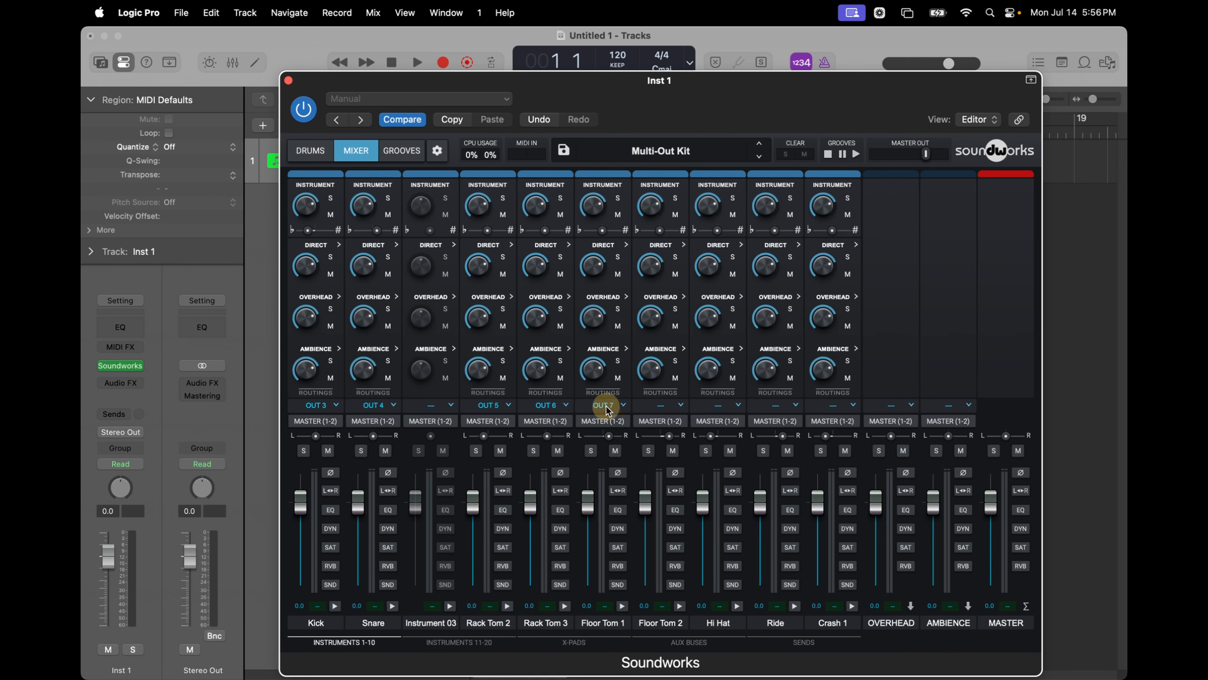
{"action": "left_click", "coordinate": [681, 405]}
{"action": "left_click", "coordinate": [665, 413]}
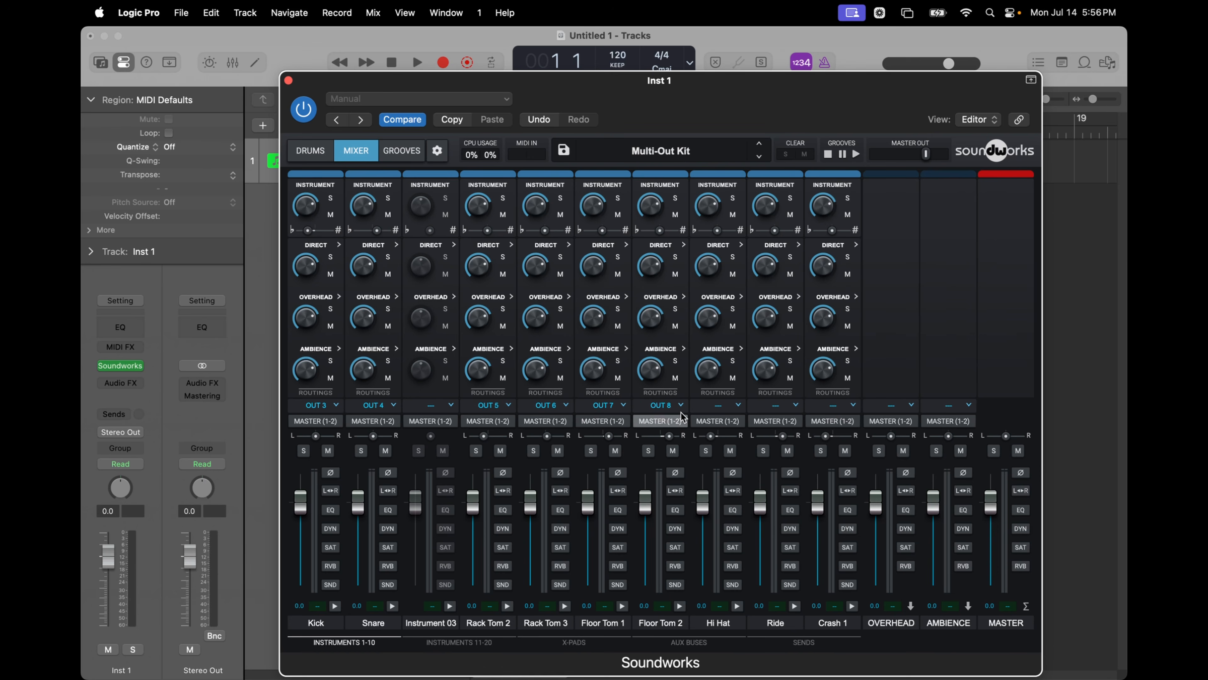
Route the Hi Hat to OUT 9, the Ride to OUT 10 and Crash 1 to the stereo output OUT 11-12
{"action": "left_click", "coordinate": [739, 405]}
{"action": "left_click", "coordinate": [716, 418]}
{"action": "left_click", "coordinate": [790, 405]}
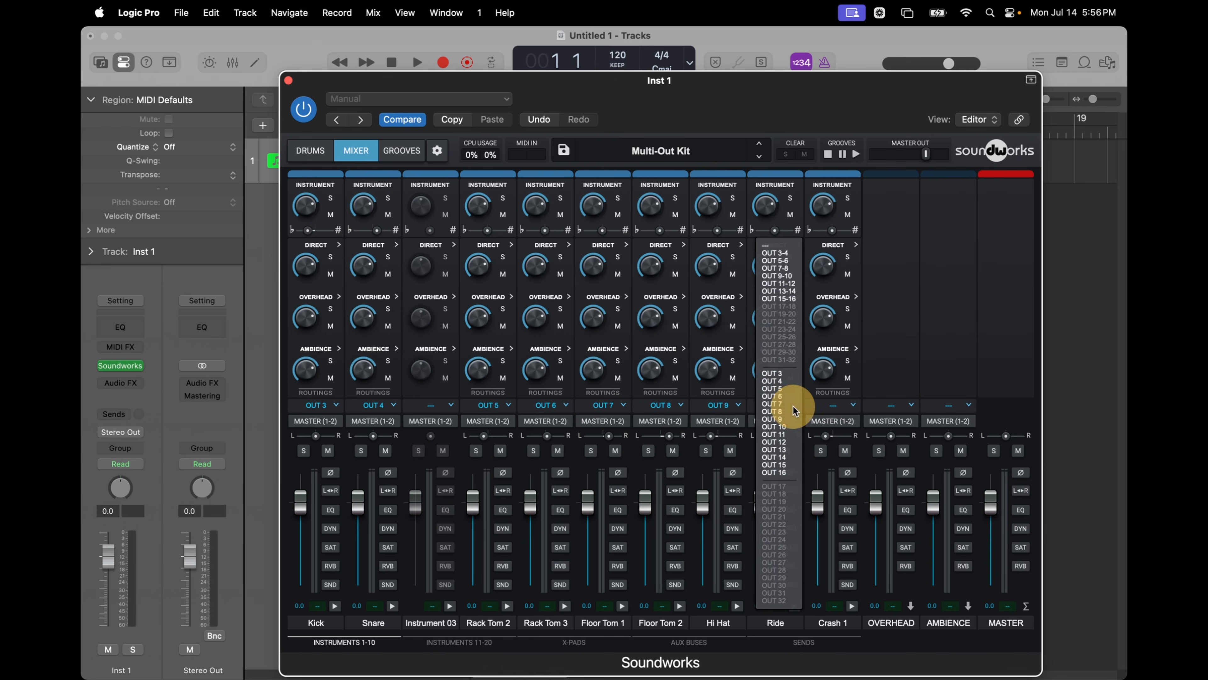
{"action": "left_click", "coordinate": [783, 426]}
{"action": "left_click", "coordinate": [850, 408]}
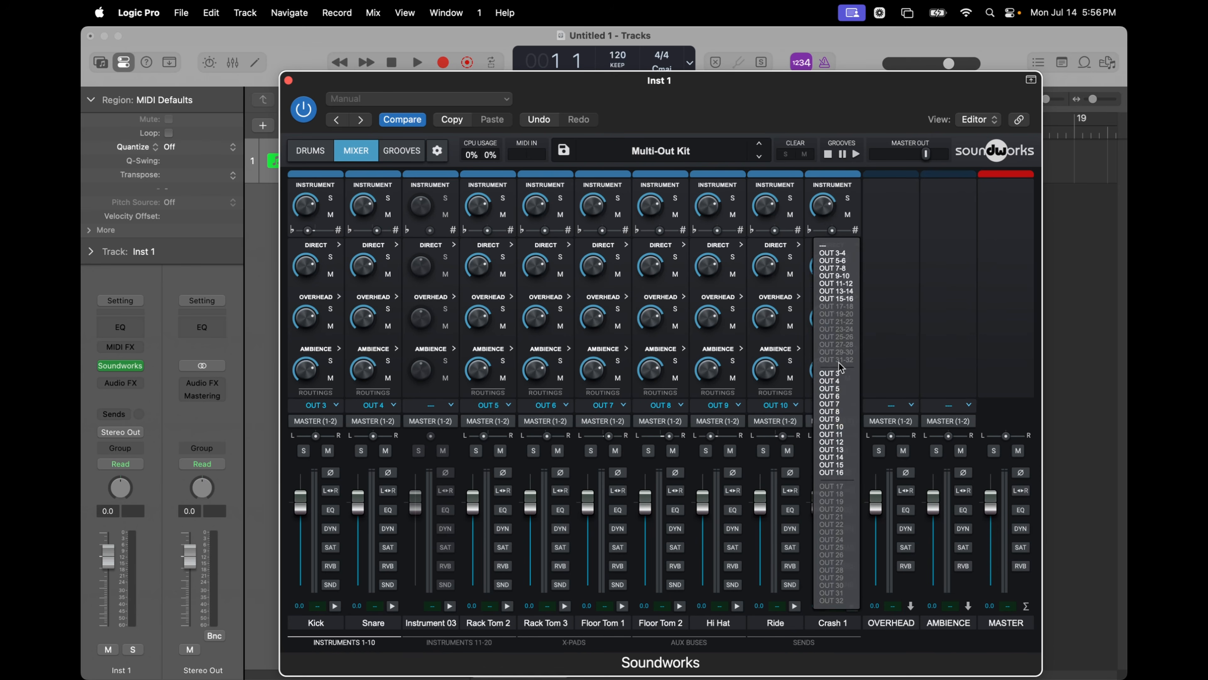
{"action": "left_click", "coordinate": [836, 283]}
Route Crash 3 and Crash 4 in the second instrument bank to the stereo output OUT 11-12
{"action": "left_click", "coordinate": [460, 642]}
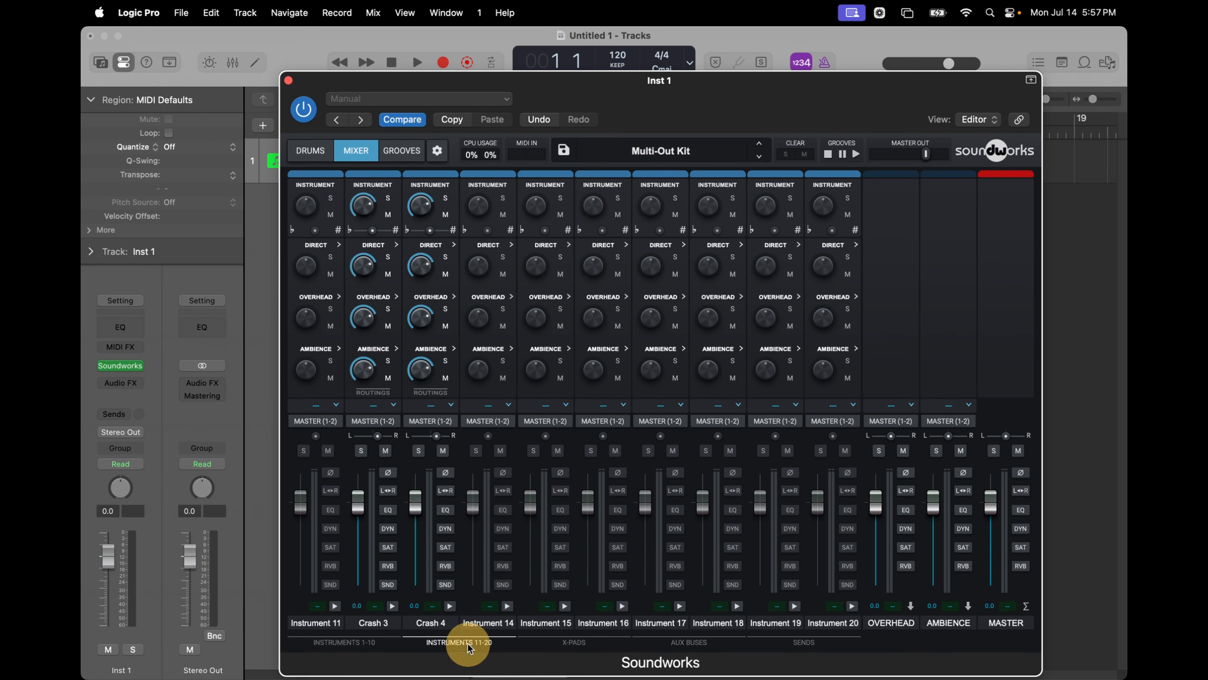
{"action": "left_click", "coordinate": [393, 405]}
{"action": "left_click", "coordinate": [384, 284]}
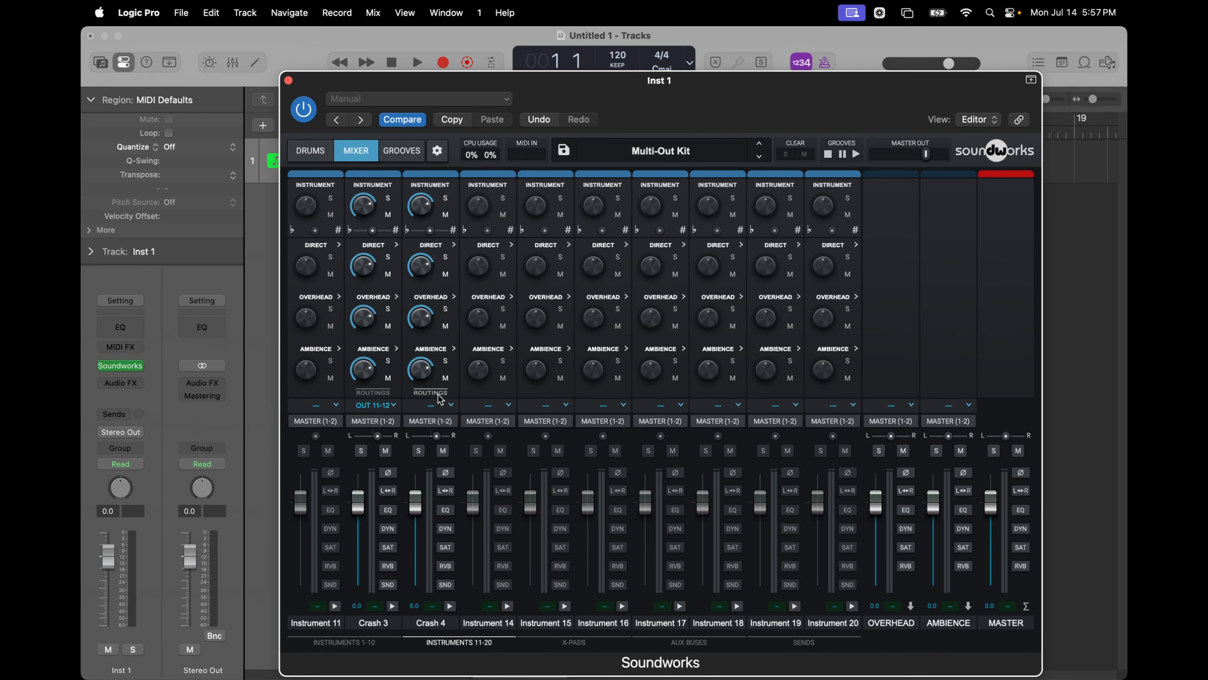
{"action": "left_click", "coordinate": [441, 405]}
{"action": "left_click", "coordinate": [433, 284]}
Route OVERHEAD to OUT 13-14 and AMBIENCE to OUT 15-16, and close the plug-in window
{"action": "left_click", "coordinate": [911, 405]}
{"action": "left_click", "coordinate": [899, 294]}
{"action": "left_click", "coordinate": [968, 405]}
{"action": "left_click", "coordinate": [939, 300]}
{"action": "left_click", "coordinate": [342, 643]}
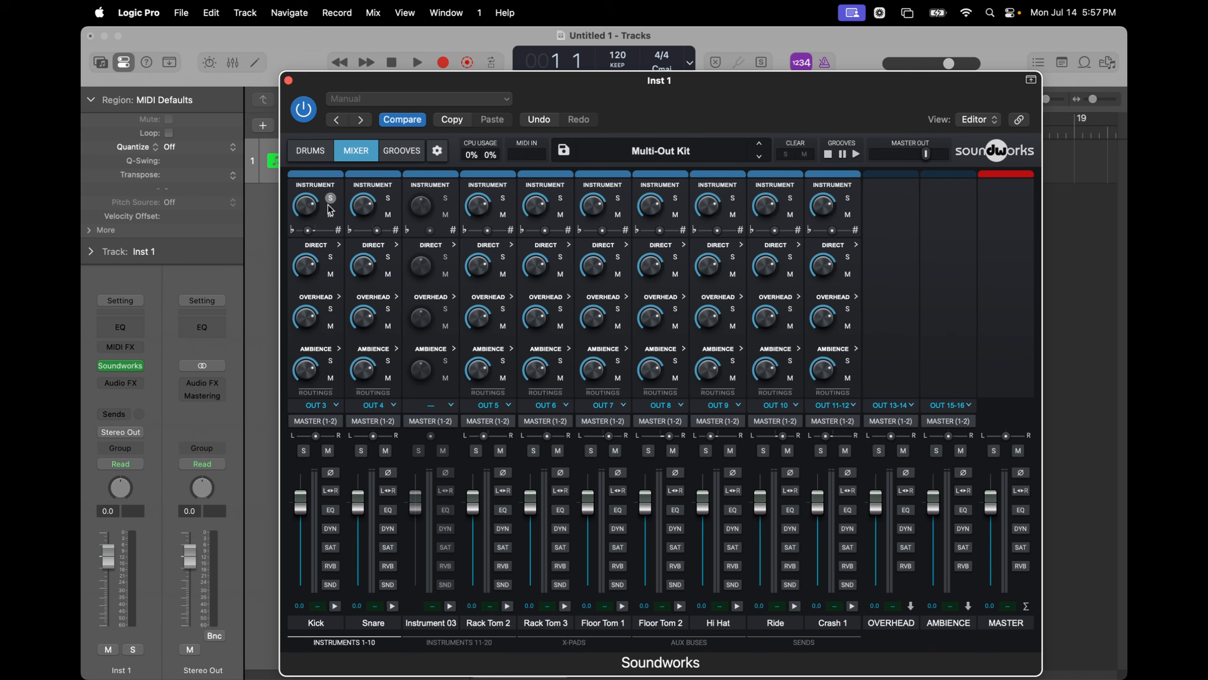
{"action": "left_click", "coordinate": [288, 81]}
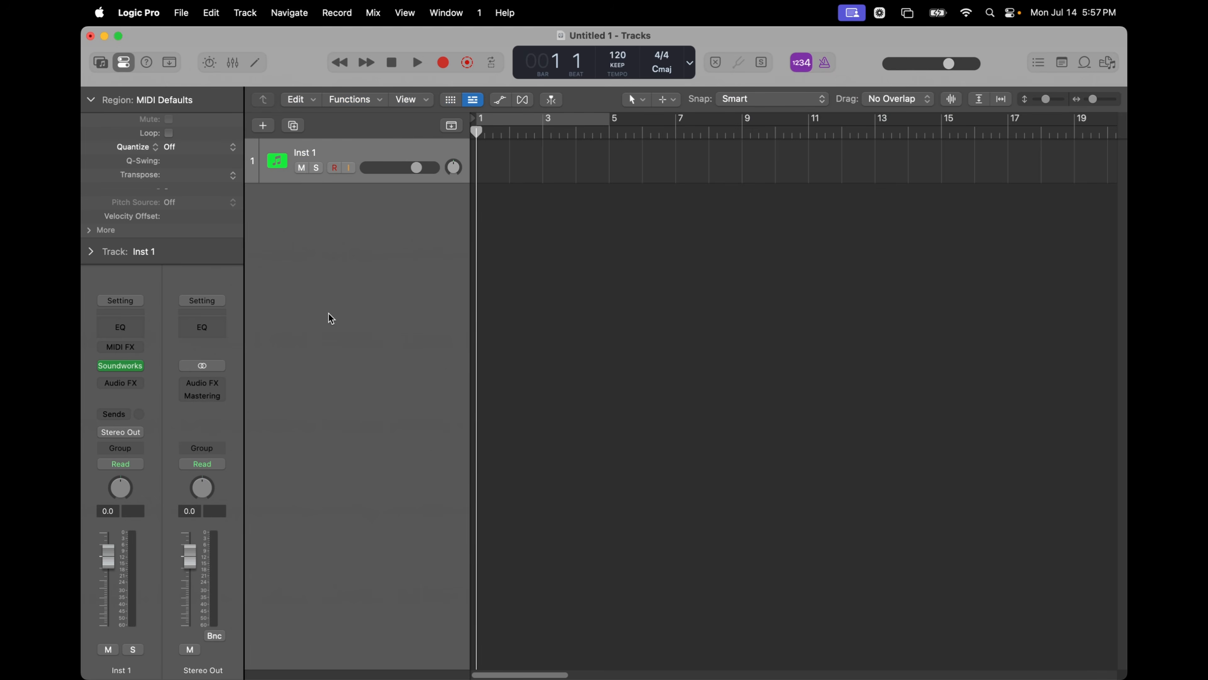
Show the project's mixer and add eleven aux channel strips for the Soundworks outputs of Inst 1
{"action": "key", "text": "x"}
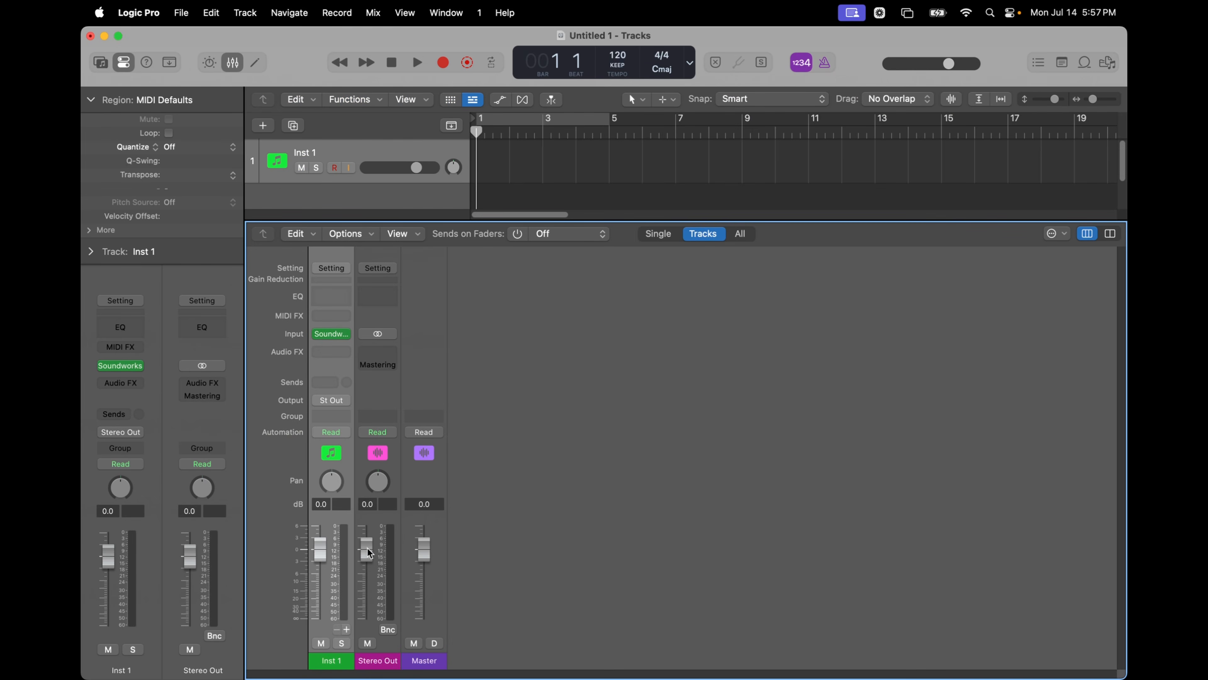
{"action": "left_click", "coordinate": [367, 631]}
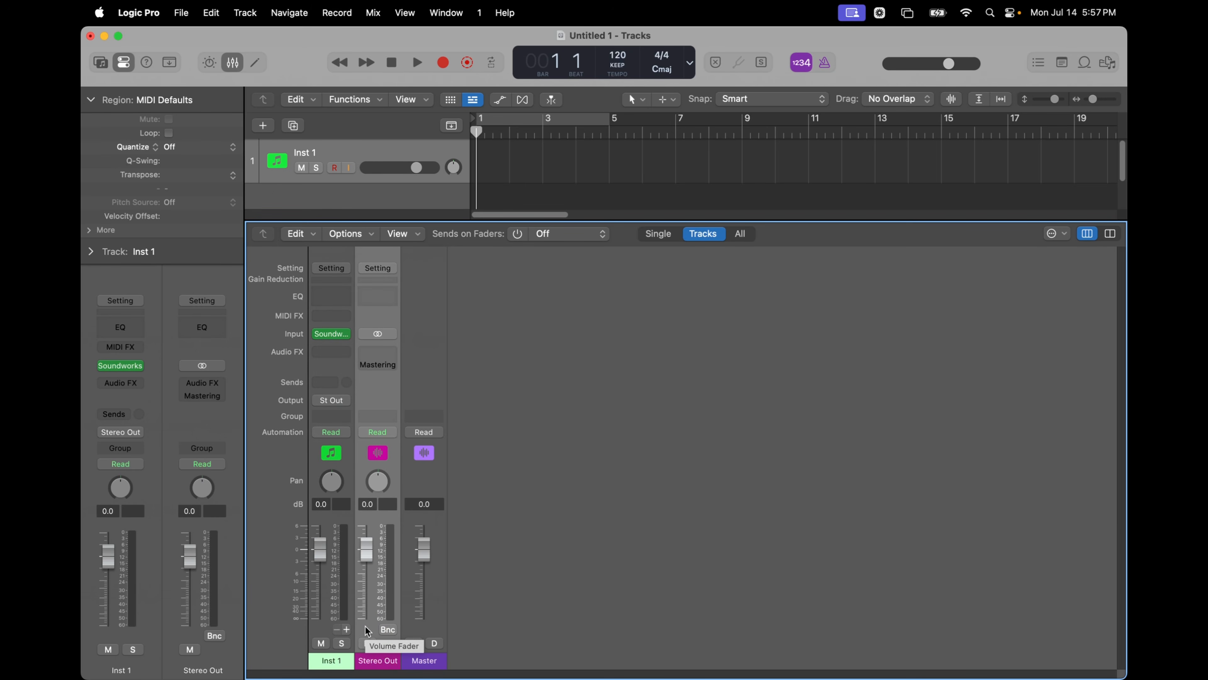
{"action": "left_click", "coordinate": [319, 631]}
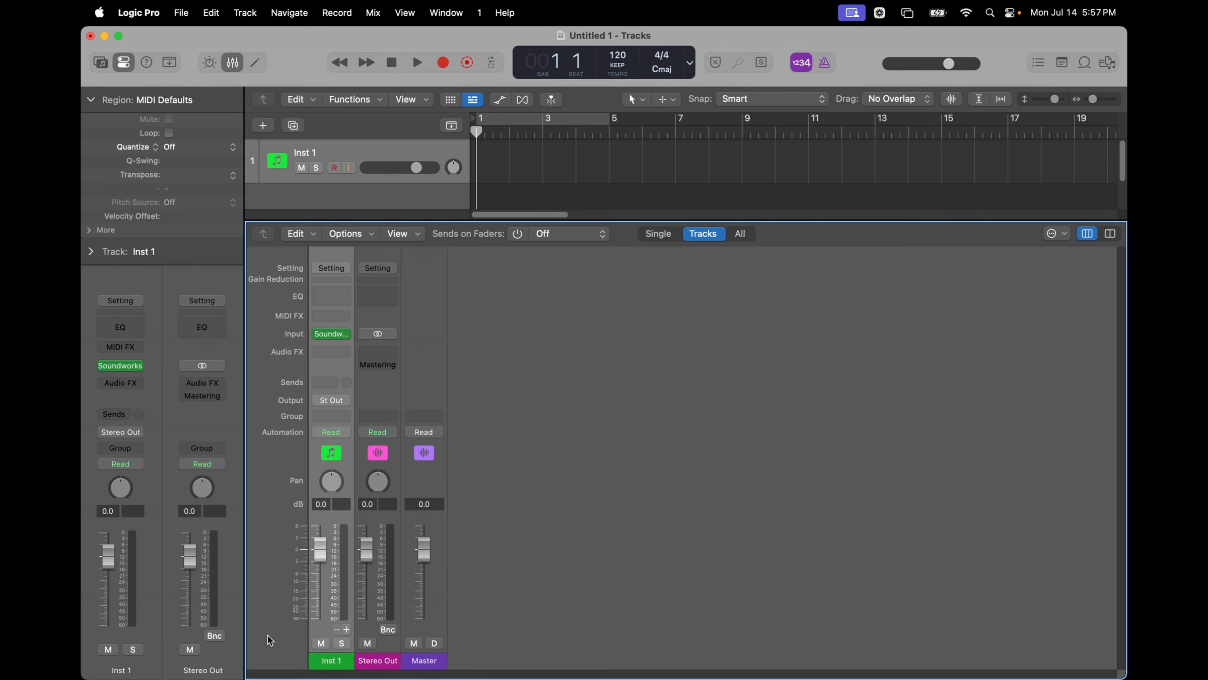
{"action": "left_click", "coordinate": [346, 630]}
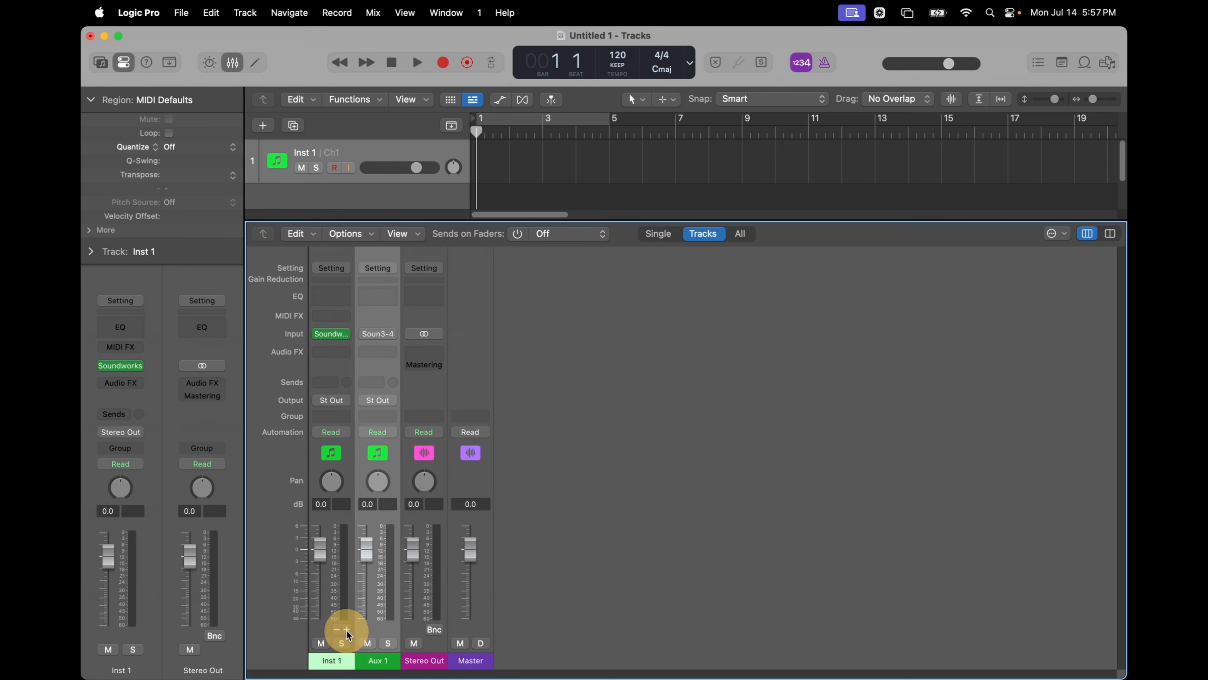
{"action": "left_click", "coordinate": [346, 630]}
{"action": "left_click", "coordinate": [347, 630]}
{"action": "left_click", "coordinate": [346, 630]}
{"action": "left_click", "coordinate": [346, 630]}
{"action": "left_click", "coordinate": [346, 630]}
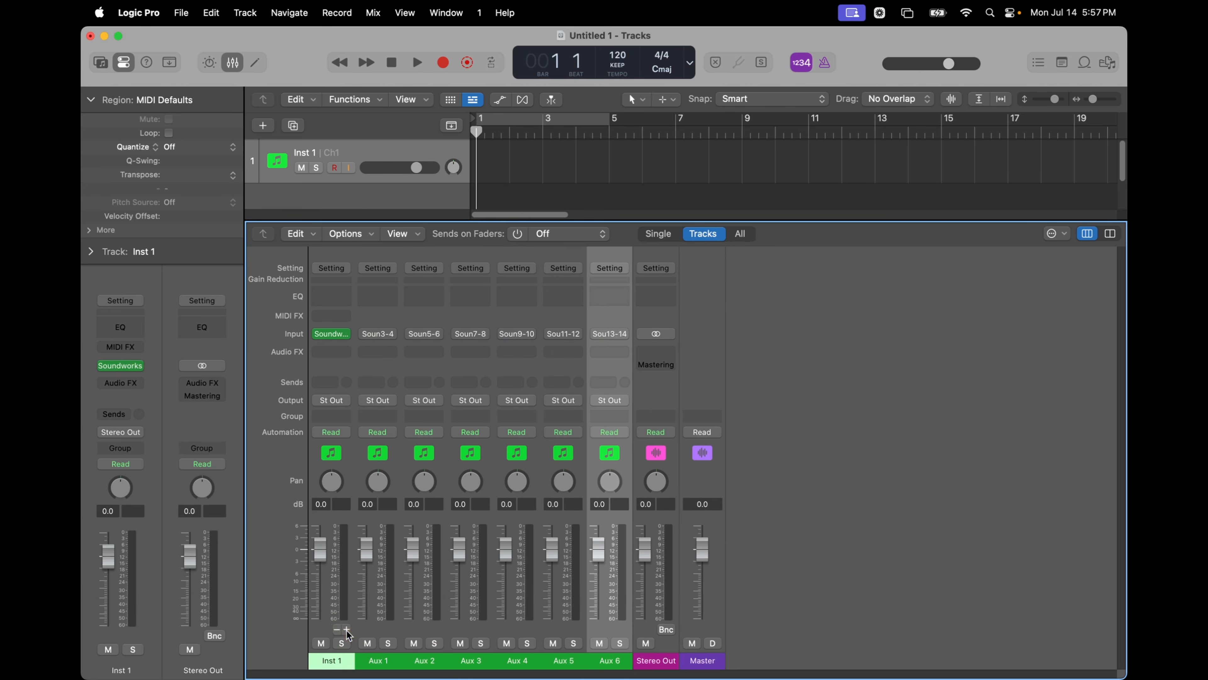
{"action": "left_click", "coordinate": [347, 630]}
{"action": "left_click", "coordinate": [346, 630]}
{"action": "left_click", "coordinate": [346, 631]}
{"action": "left_click", "coordinate": [346, 630]}
{"action": "left_click", "coordinate": [346, 630]}
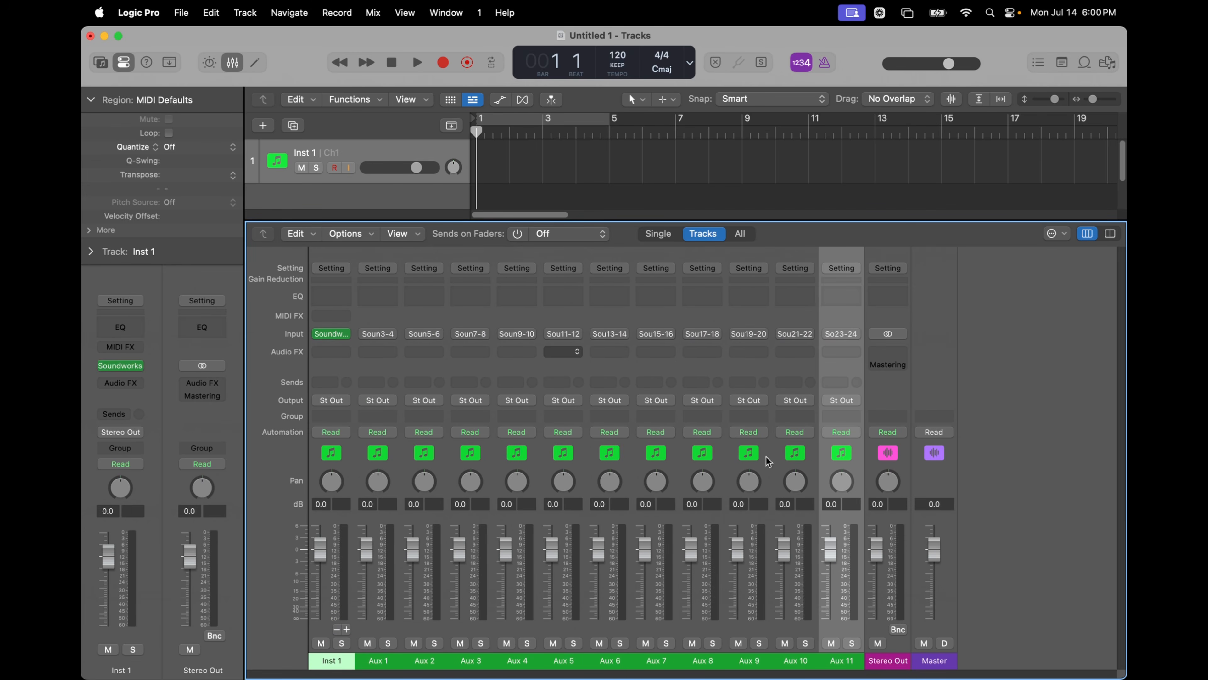
Set the inputs of Aux 1 and Aux 2 to Soundworks 3-4 from Inst 1
{"action": "left_click", "coordinate": [379, 335]}
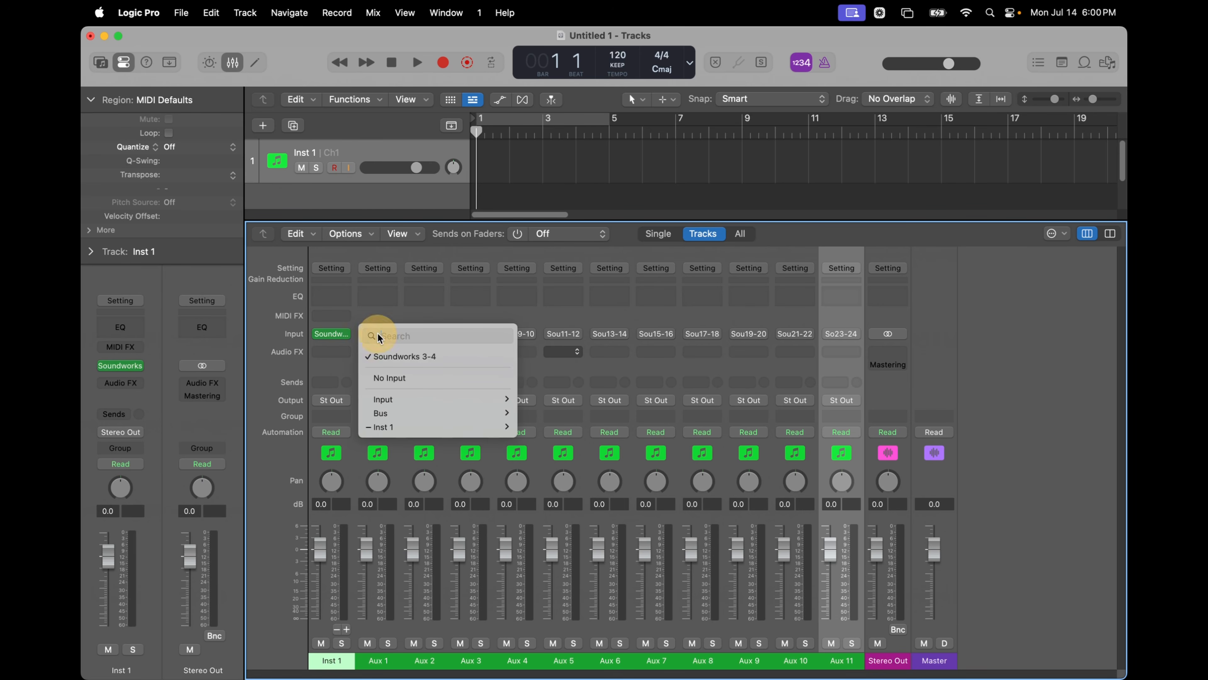
{"action": "mouse_move", "coordinate": [481, 426]}
{"action": "left_click", "coordinate": [542, 429]}
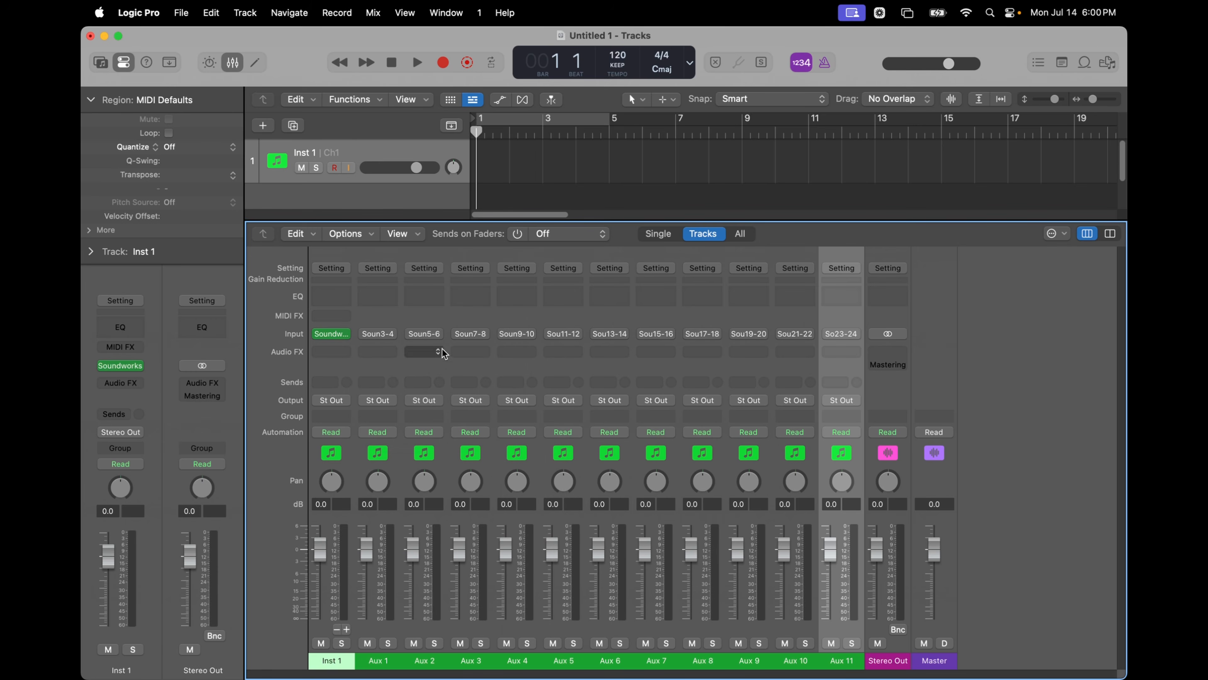
{"action": "left_click", "coordinate": [431, 333]}
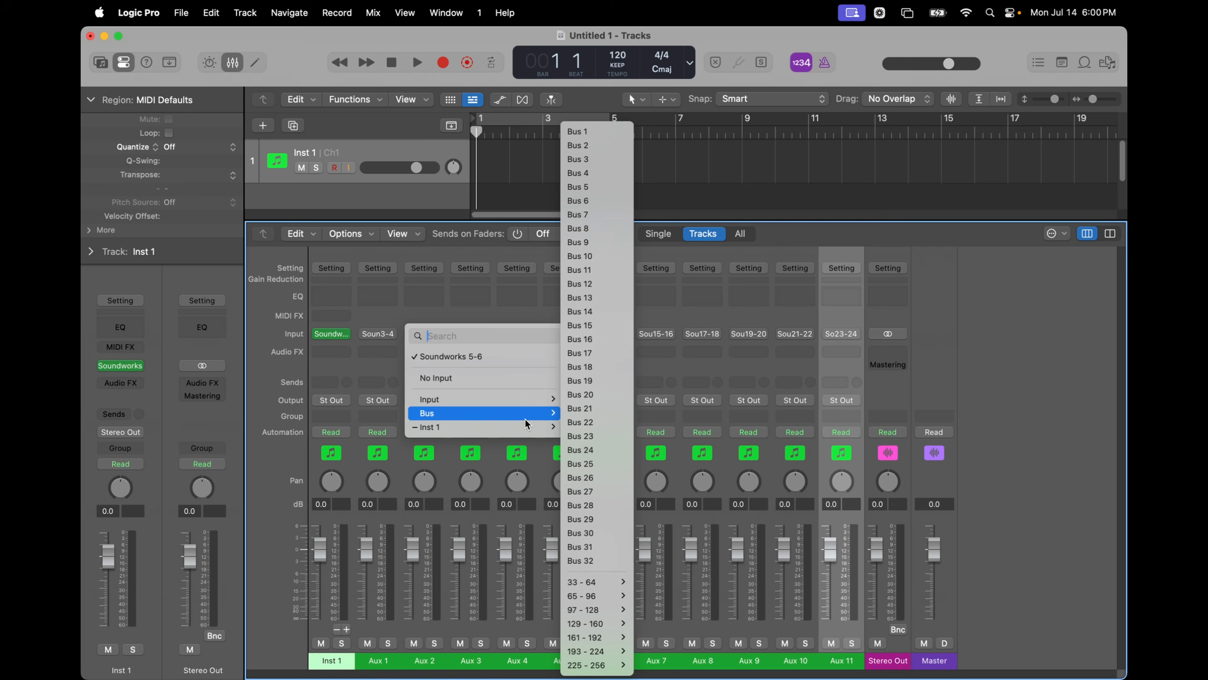
{"action": "mouse_move", "coordinate": [480, 426]}
{"action": "left_click", "coordinate": [599, 440]}
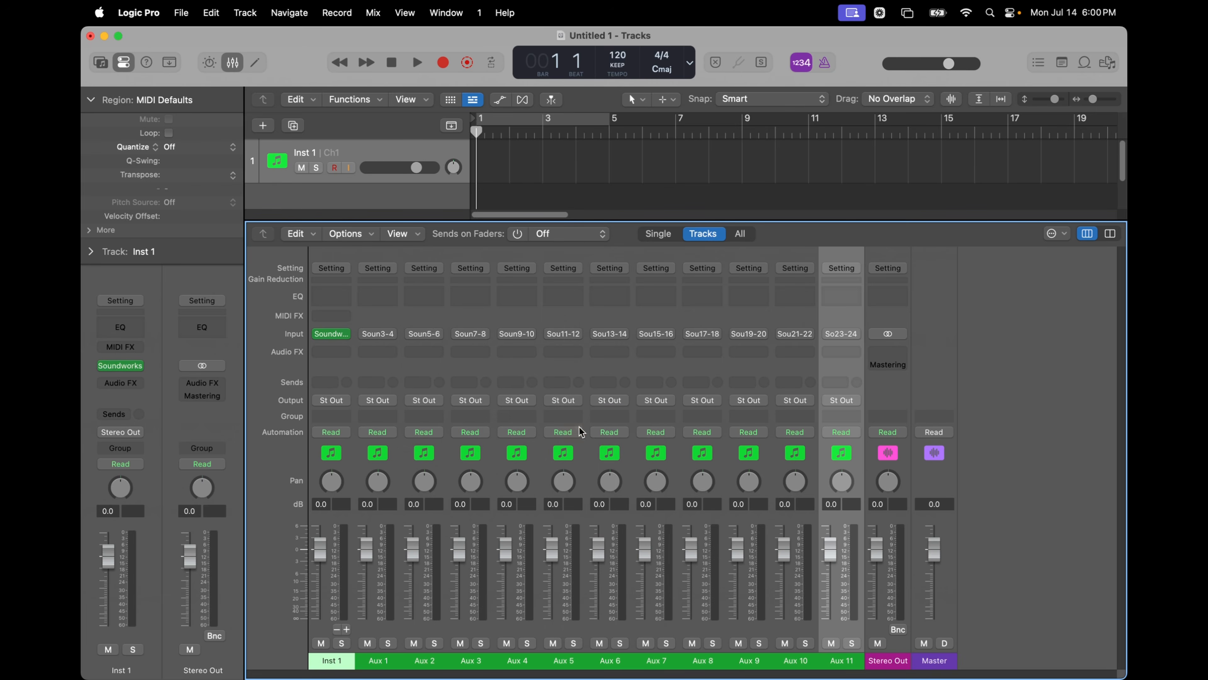
Set the inputs of Aux 3 and Aux 4 to Soundworks 5-6 from Inst 1
{"action": "left_click", "coordinate": [477, 336]}
{"action": "mouse_move", "coordinate": [561, 426]}
{"action": "left_click", "coordinate": [618, 440]}
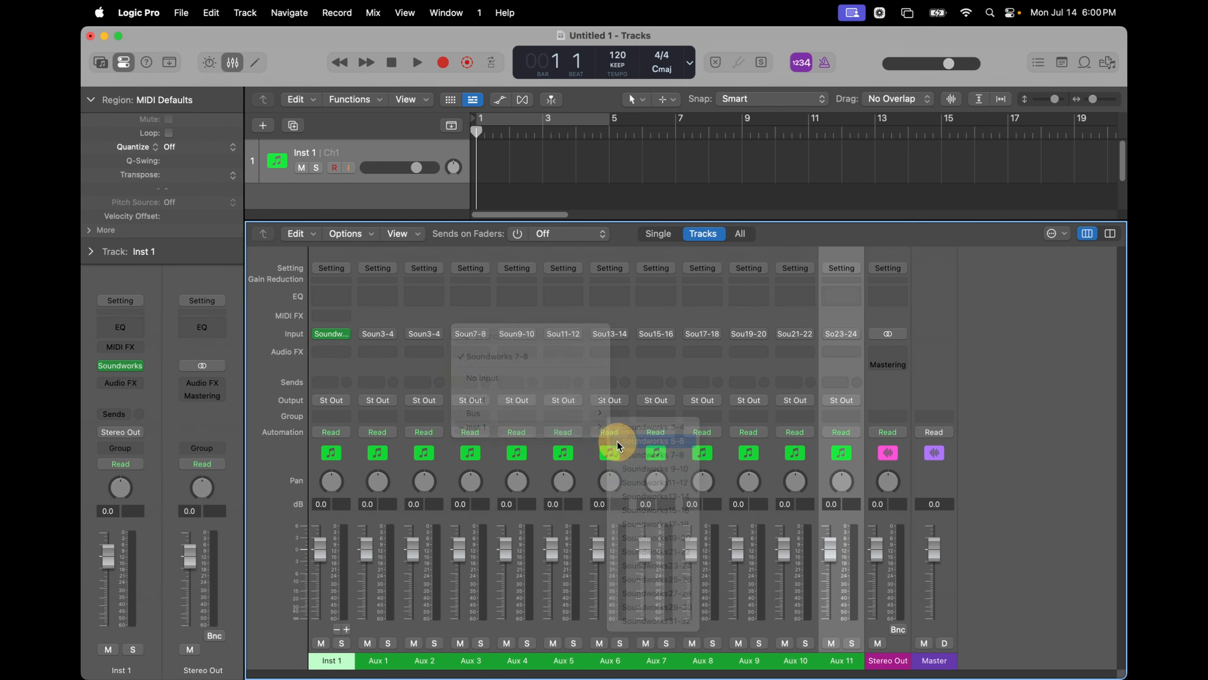
{"action": "left_click", "coordinate": [521, 342]}
{"action": "left_click", "coordinate": [696, 447]}
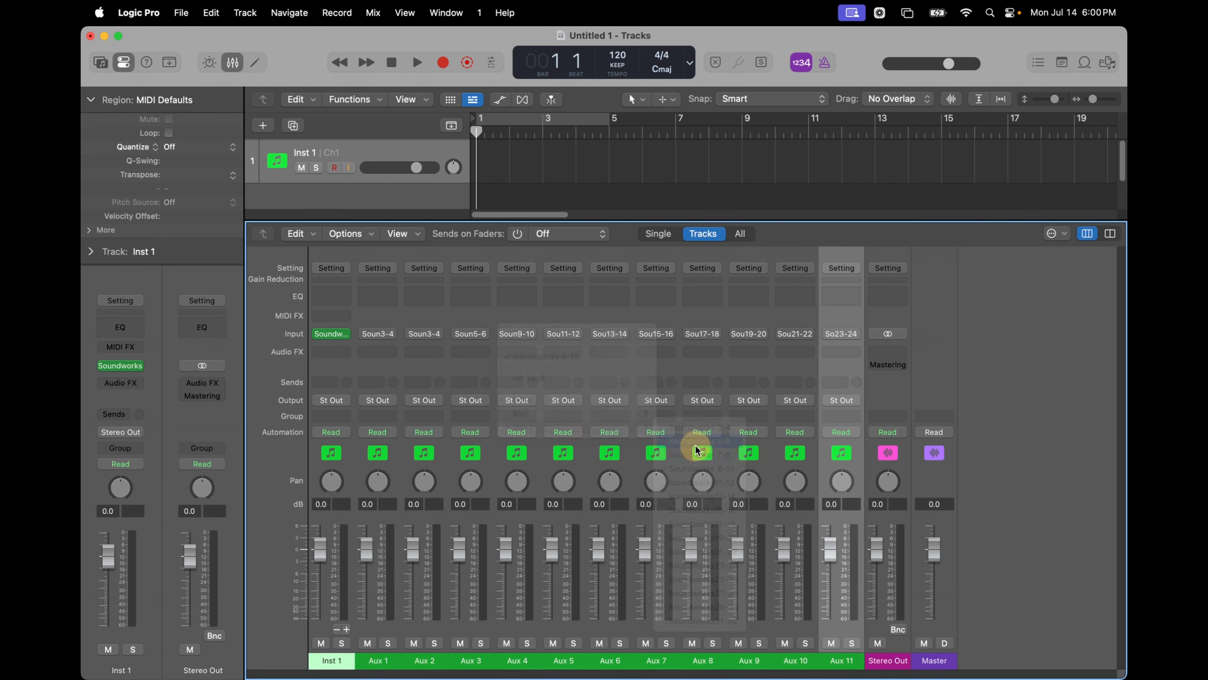
Set the inputs of Aux 5 and Aux 6 to Soundworks 7-8 from Inst 1
{"action": "left_click", "coordinate": [565, 334]}
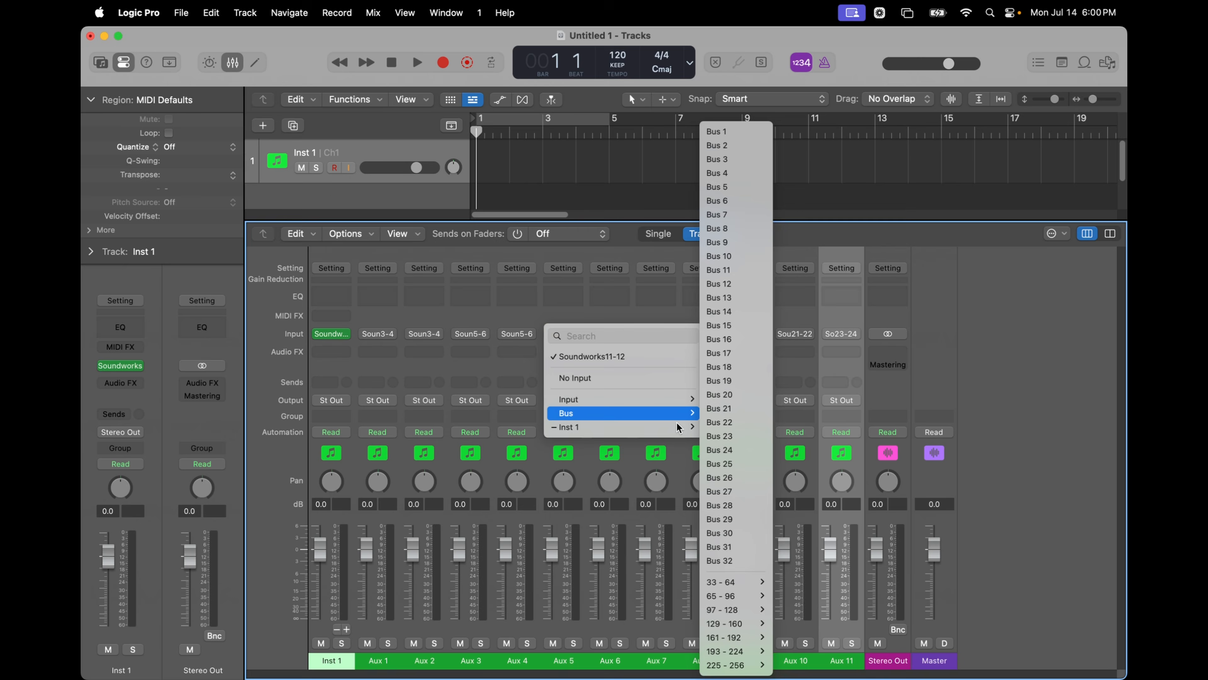
{"action": "mouse_move", "coordinate": [678, 427]}
{"action": "left_click", "coordinate": [723, 457]}
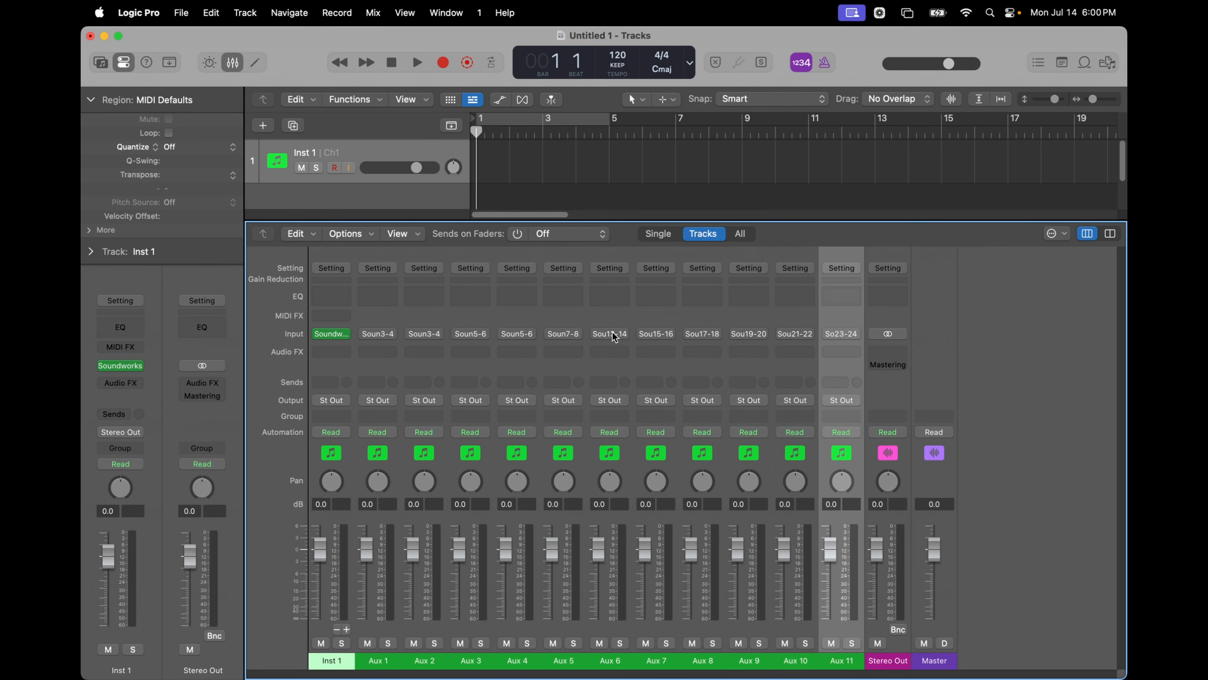
{"action": "left_click", "coordinate": [614, 335]}
{"action": "mouse_move", "coordinate": [676, 427]}
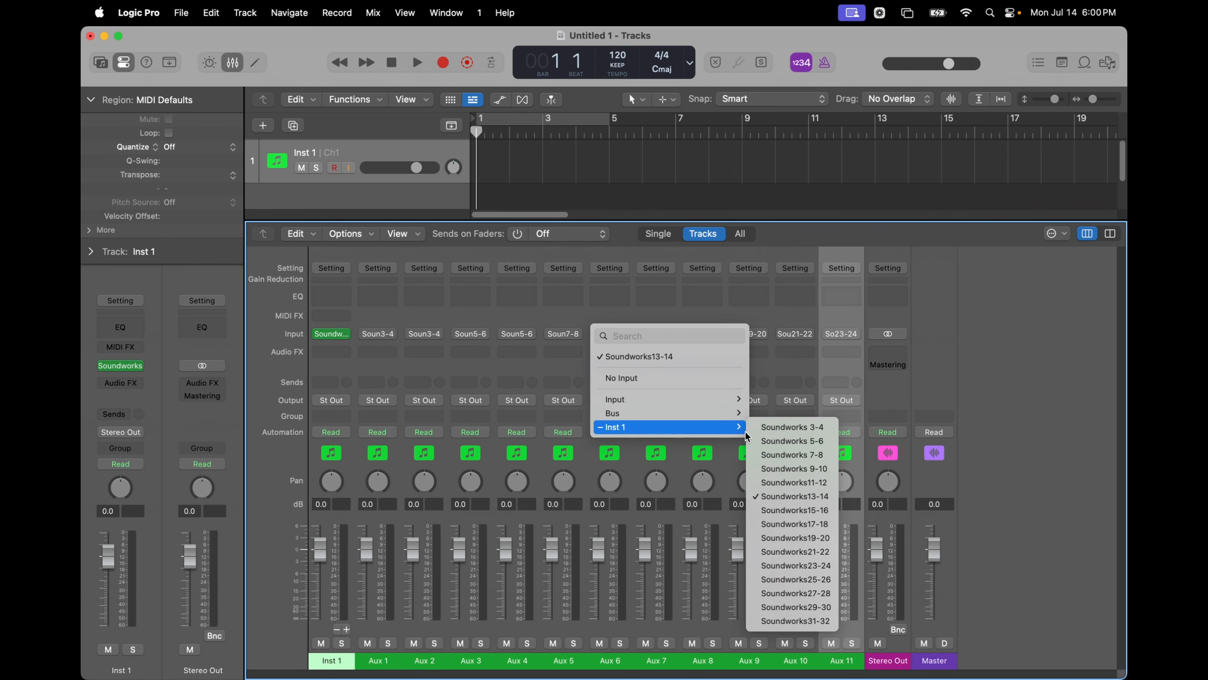
{"action": "left_click", "coordinate": [767, 455]}
Set the inputs of Aux 7 and Aux 8 to Soundworks 9-10 from Inst 1
{"action": "left_click", "coordinate": [655, 335]}
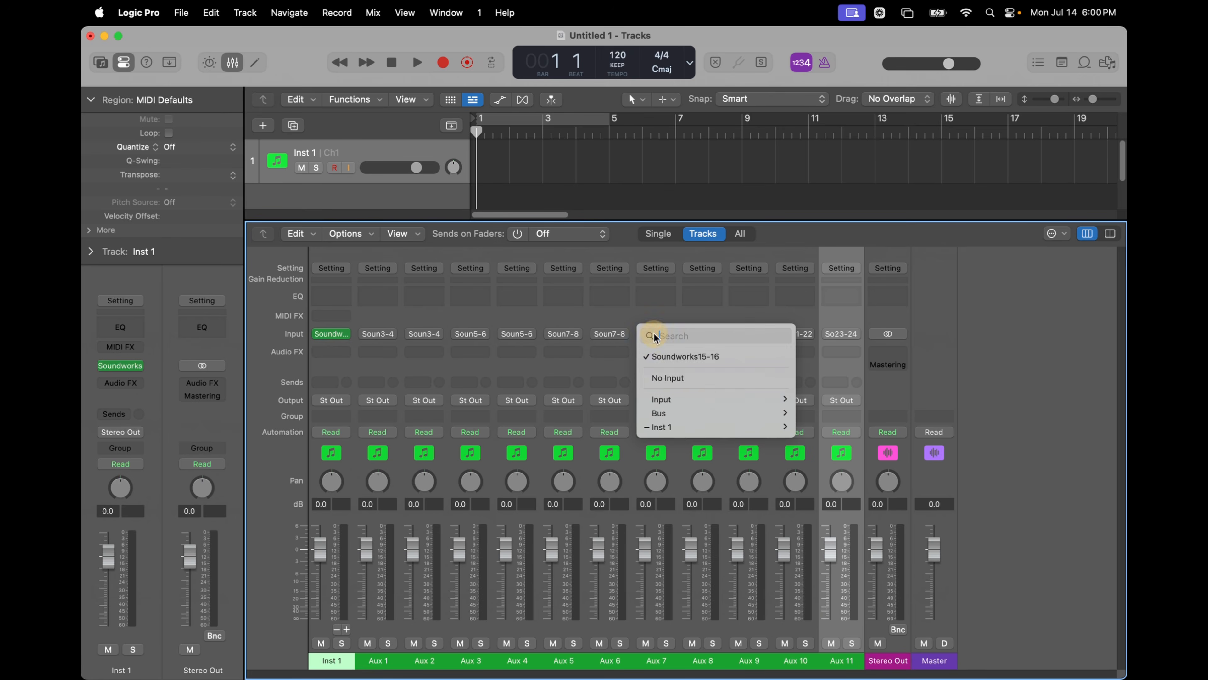
{"action": "mouse_move", "coordinate": [760, 428]}
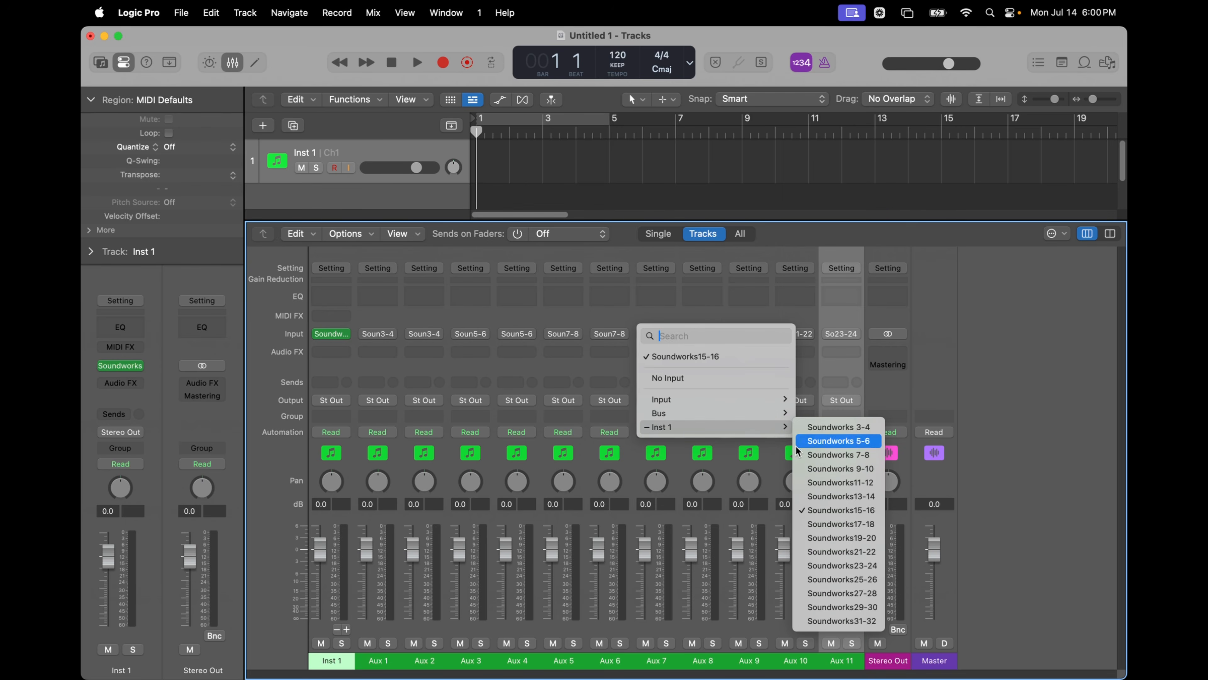
{"action": "left_click", "coordinate": [818, 469]}
{"action": "left_click", "coordinate": [702, 333]}
{"action": "mouse_move", "coordinate": [819, 428]}
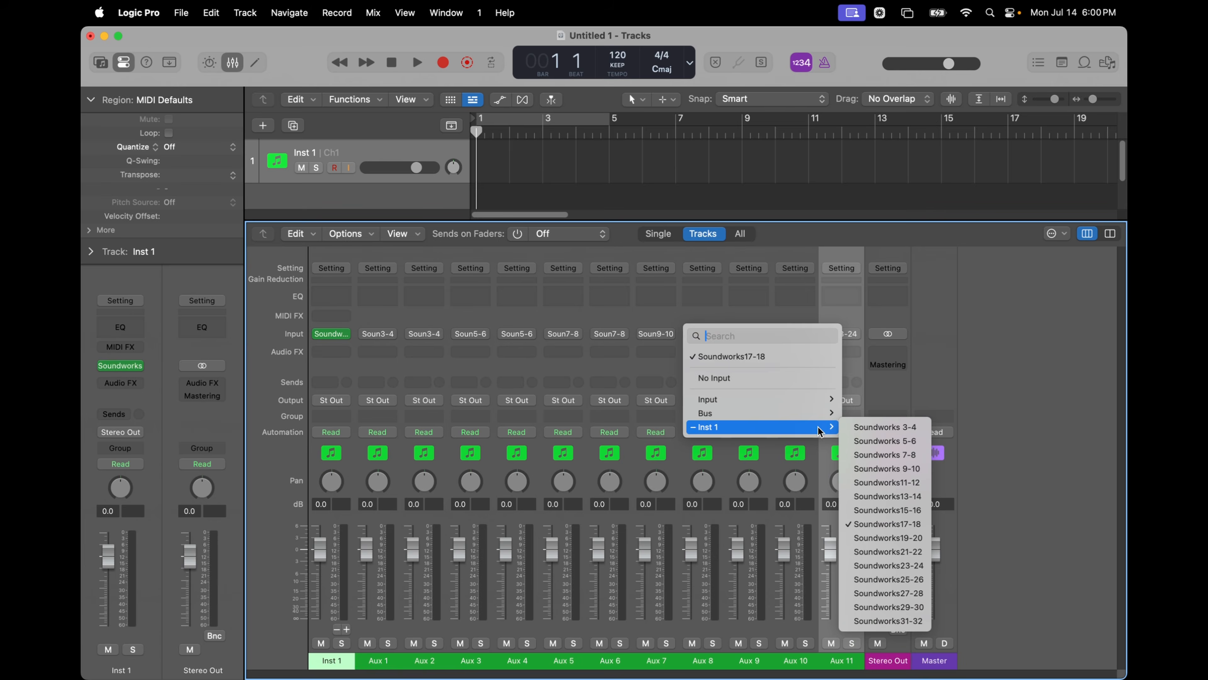
{"action": "left_click", "coordinate": [887, 468]}
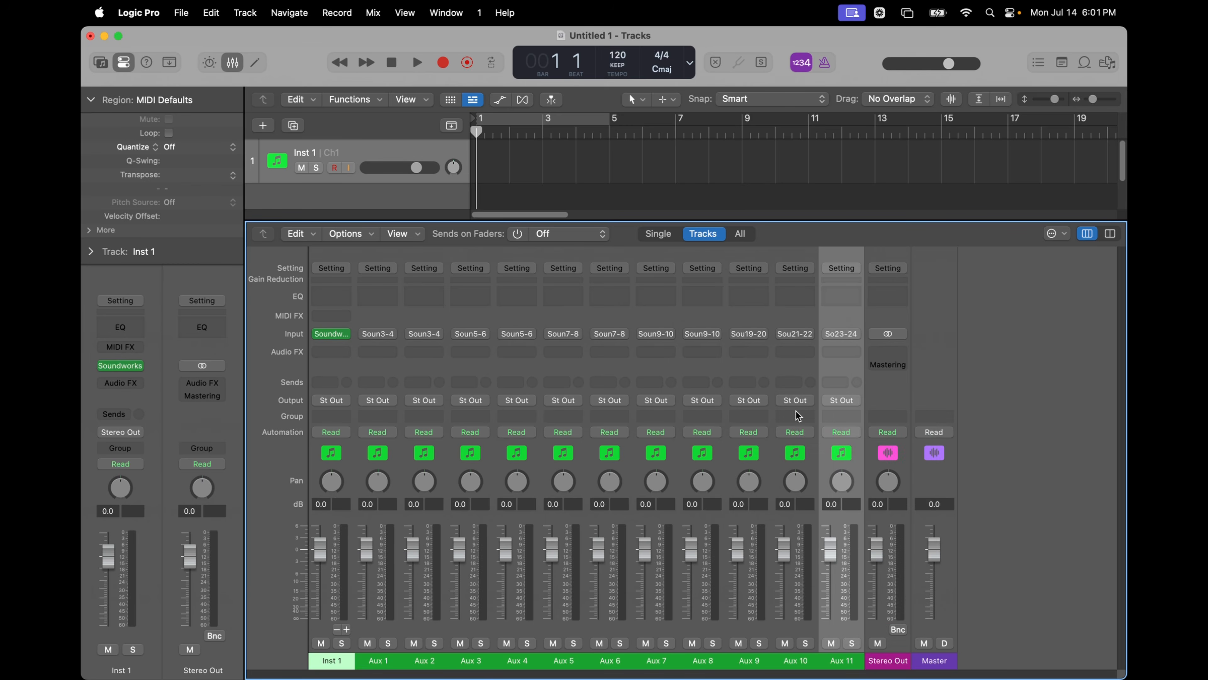
Set the inputs of Aux 9, Aux 10 and Aux 11 to Soundworks 11-12, 13-14 and 15-16 from Inst 1
{"action": "left_click", "coordinate": [749, 334]}
{"action": "mouse_move", "coordinate": [809, 427]}
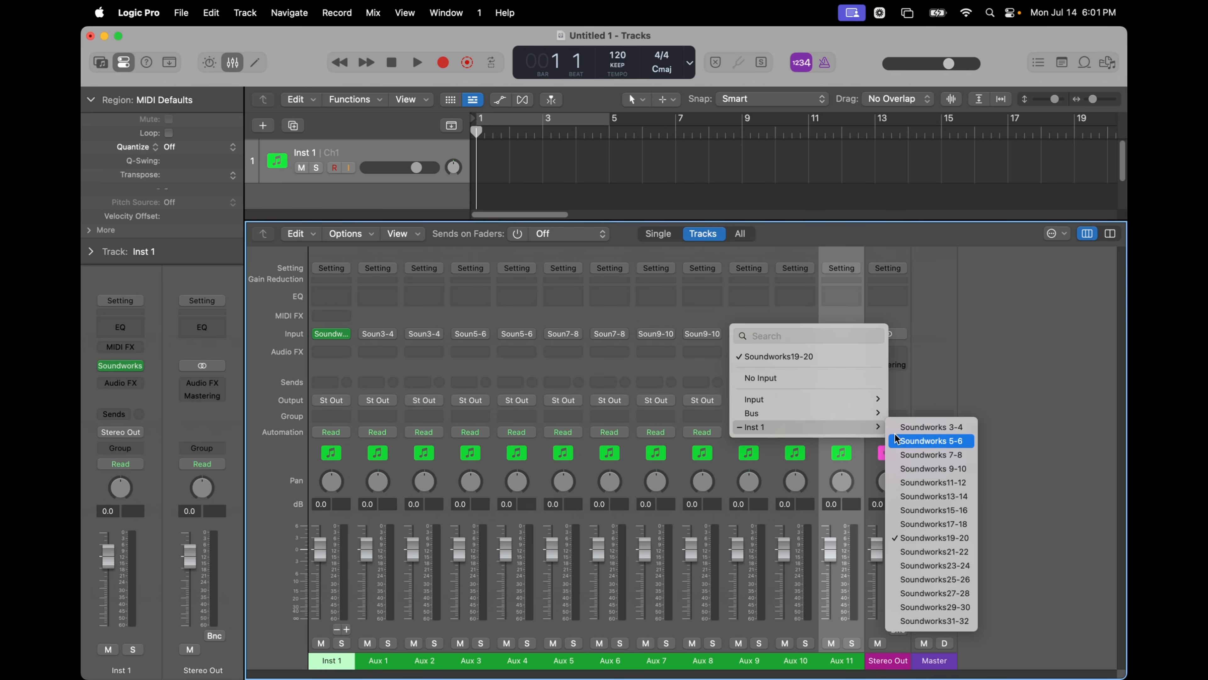
{"action": "left_click", "coordinate": [923, 480]}
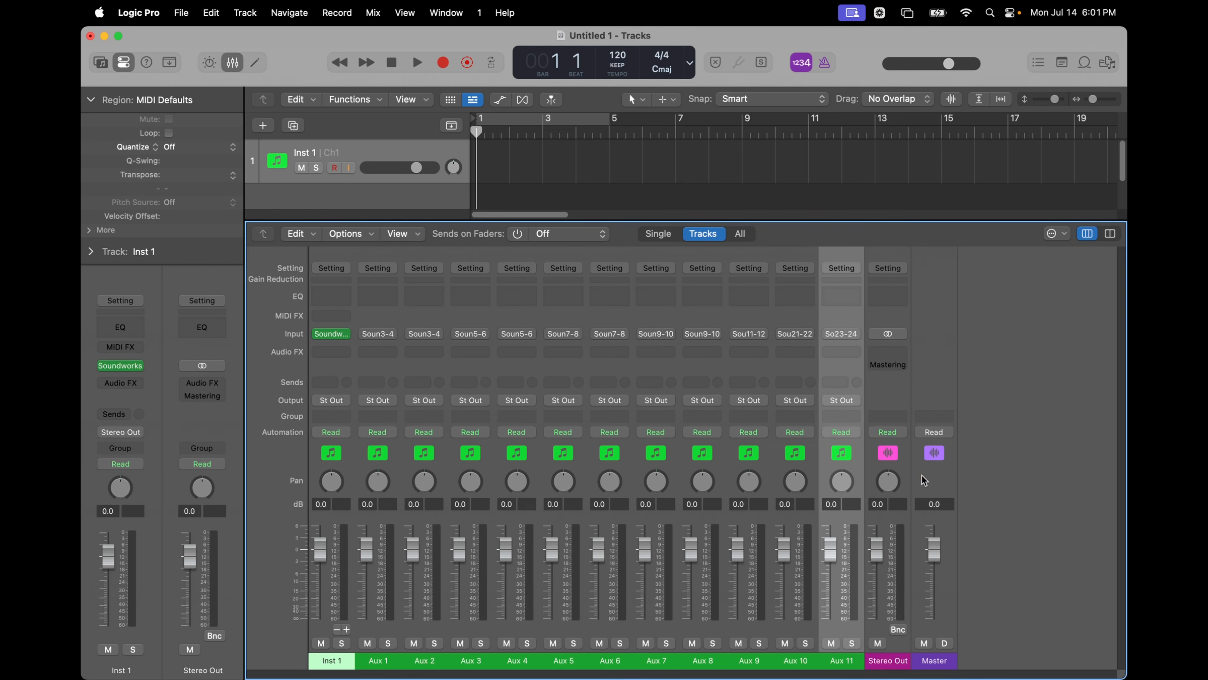
{"action": "left_click", "coordinate": [796, 336]}
{"action": "mouse_move", "coordinate": [809, 427]}
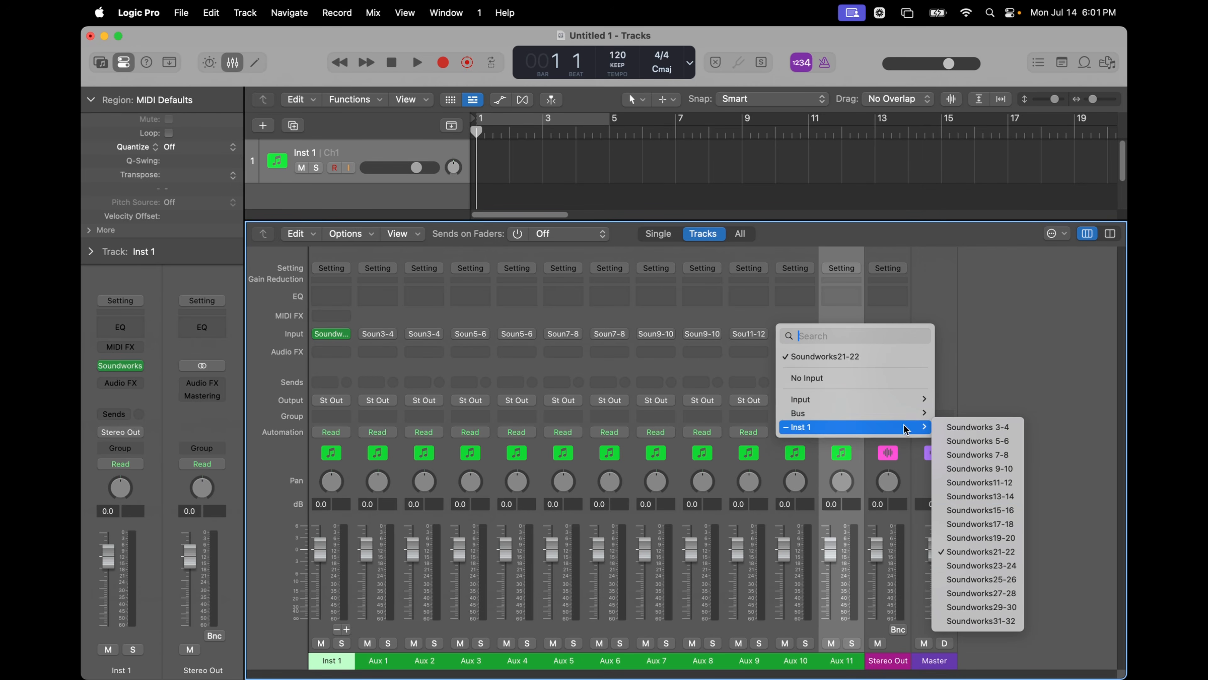
{"action": "left_click", "coordinate": [962, 498]}
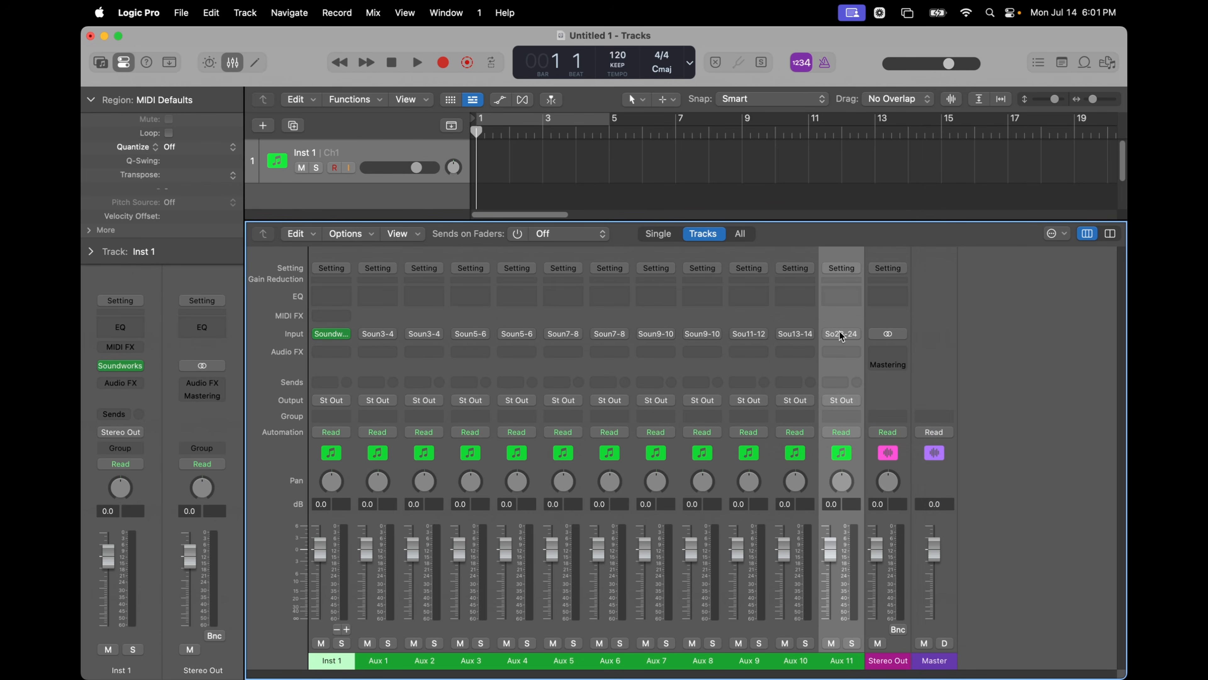
{"action": "left_click", "coordinate": [842, 335]}
{"action": "mouse_move", "coordinate": [952, 427]}
{"action": "left_click", "coordinate": [1021, 510]}
Rename the channel strips Aux 1 to Aux 4 as Kick, Snare, Tom 1 and Tom 2
{"action": "left_click", "coordinate": [386, 663]}
{"action": "double_click", "coordinate": [385, 663]}
{"action": "type", "text": "Kick"}
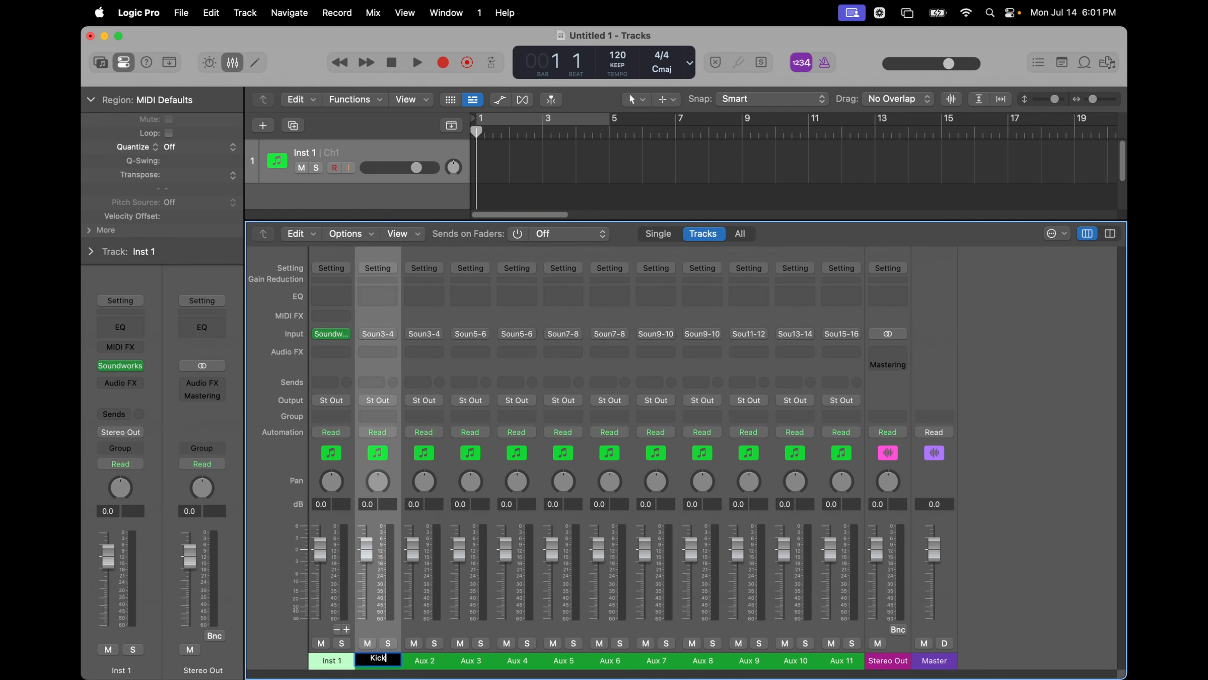
{"action": "key", "text": "Tab"}
{"action": "type", "text": "Snare"}
{"action": "key", "text": "Tab"}
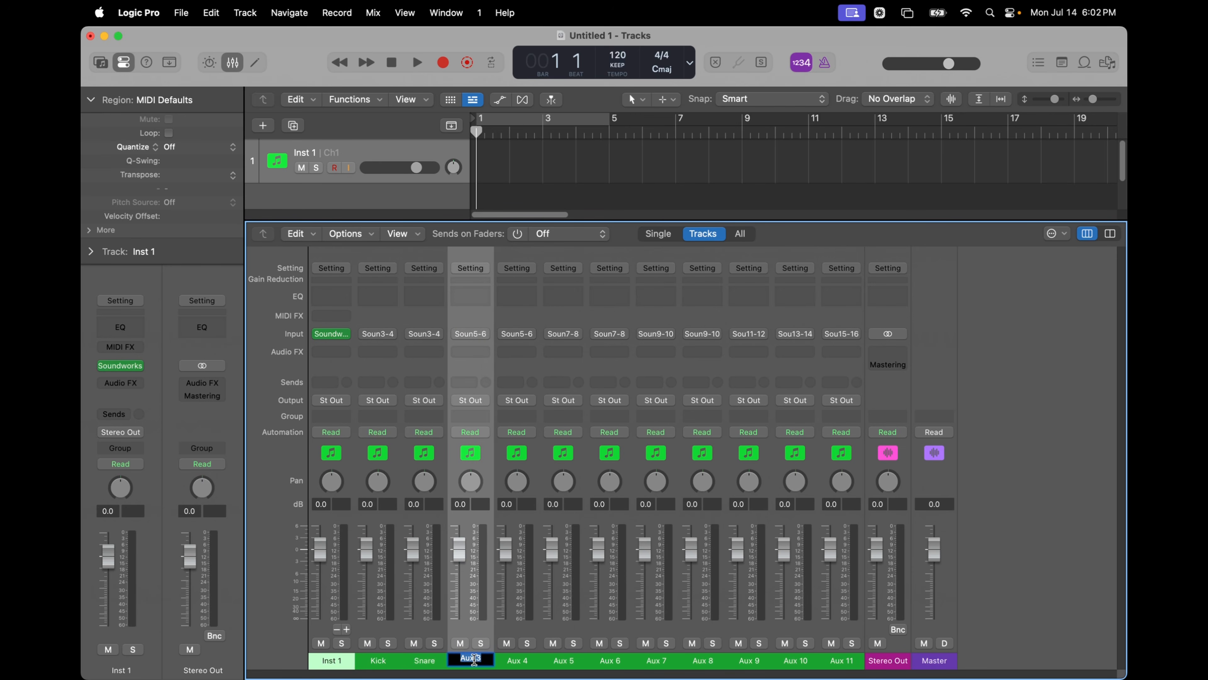
{"action": "type", "text": "Tom 1"}
{"action": "key", "text": "Tab"}
{"action": "type", "text": "Tom 2"}
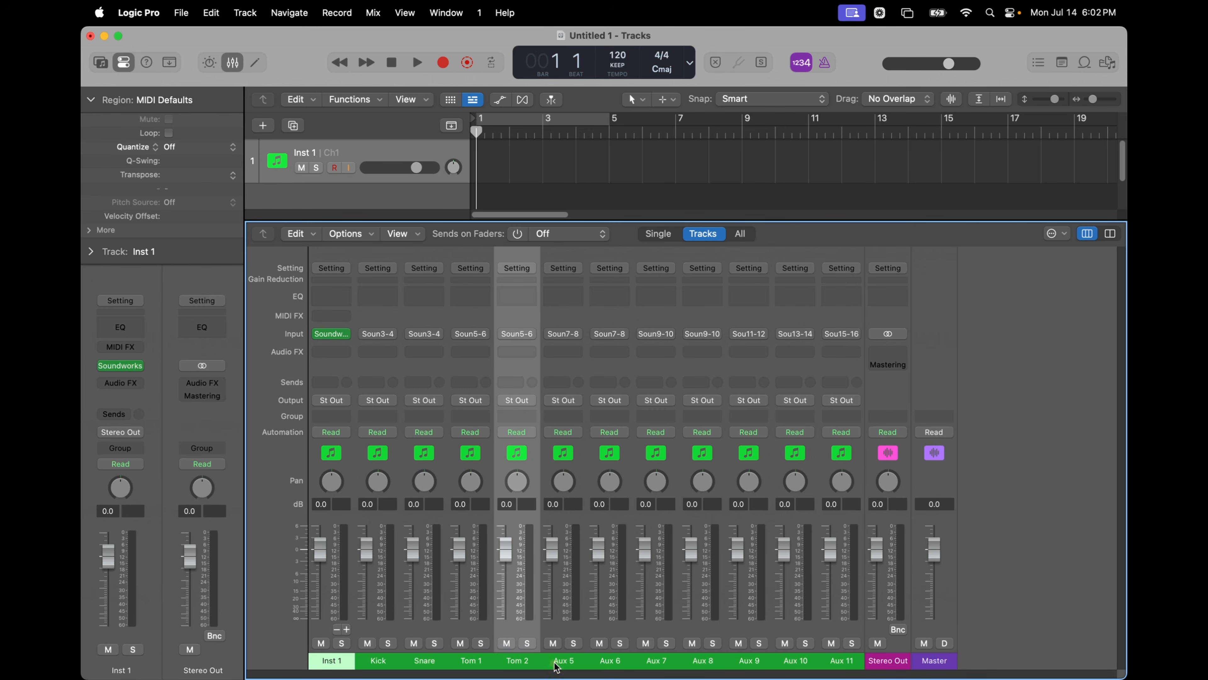
Rename the channel strips Aux 5 to Aux 7 as Floor 1, Floor 2 and Hi-Hat
{"action": "key", "text": "Tab"}
{"action": "type", "text": "Floor 1"}
{"action": "double_click", "coordinate": [607, 660]}
{"action": "type", "text": "Floor 2"}
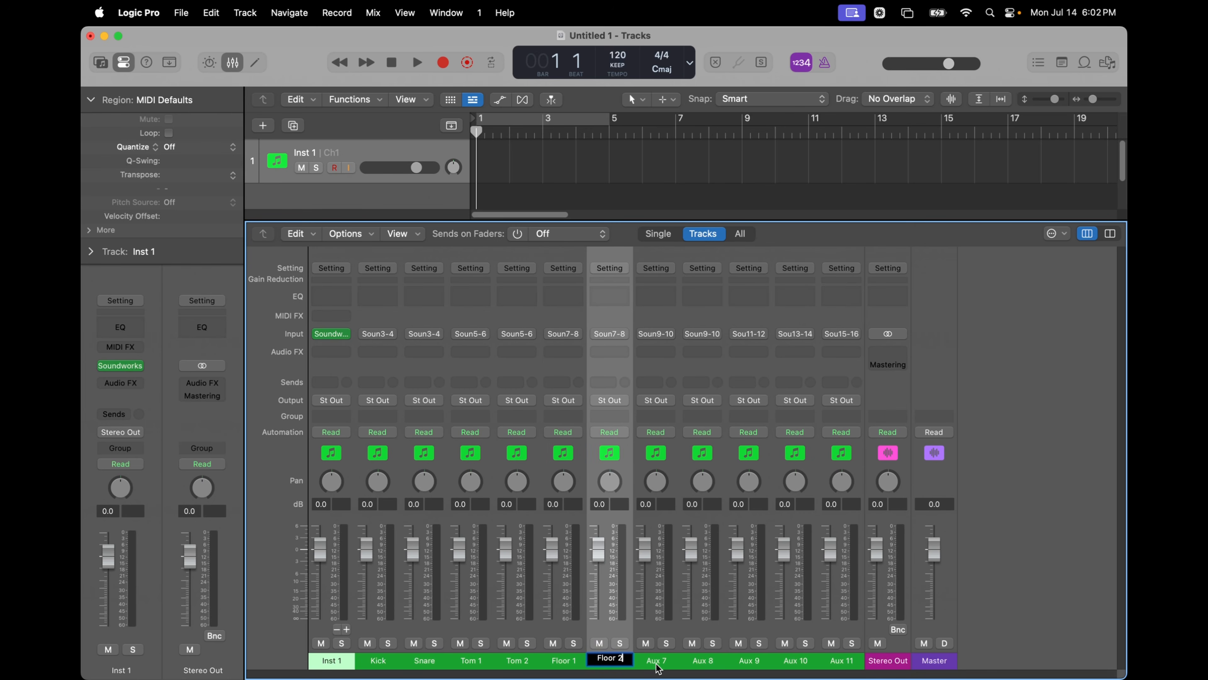
{"action": "key", "text": "Tab"}
{"action": "type", "text": "Hi-Hat"}
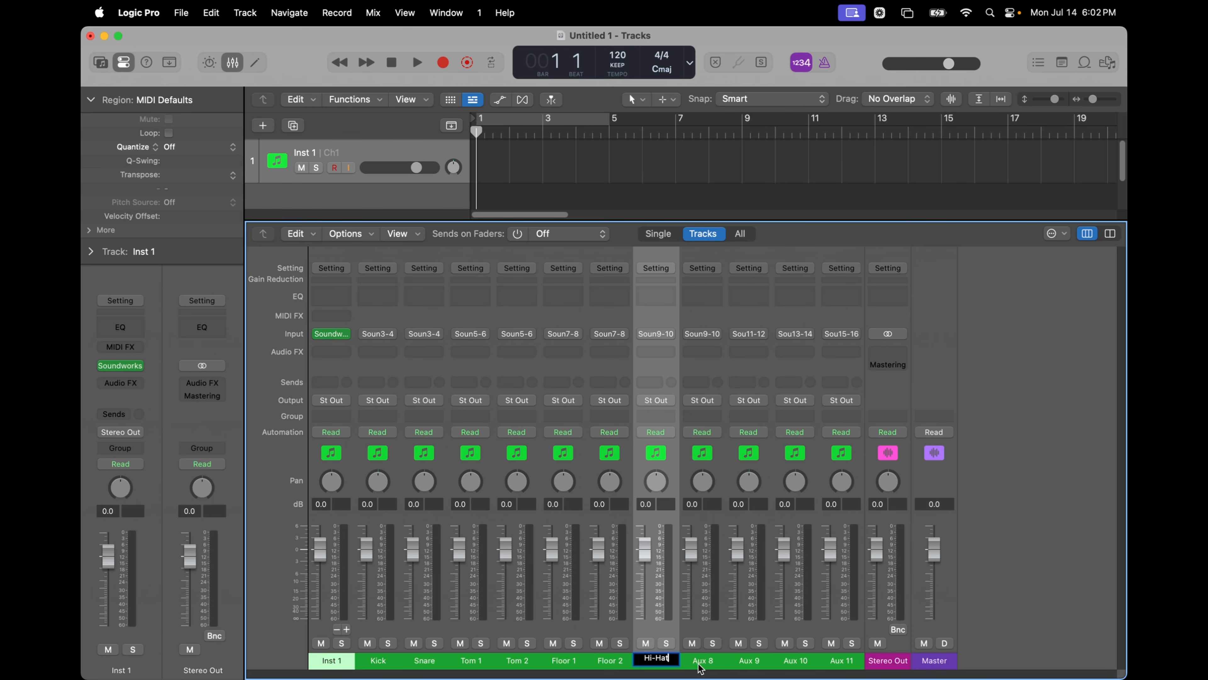
Rename the channel strips Aux 8 to Aux 11 as Ride, Crashes, OH and AMB
{"action": "key", "text": "Tab"}
{"action": "type", "text": "Ride"}
{"action": "key", "text": "Tab"}
{"action": "type", "text": "Crashes"}
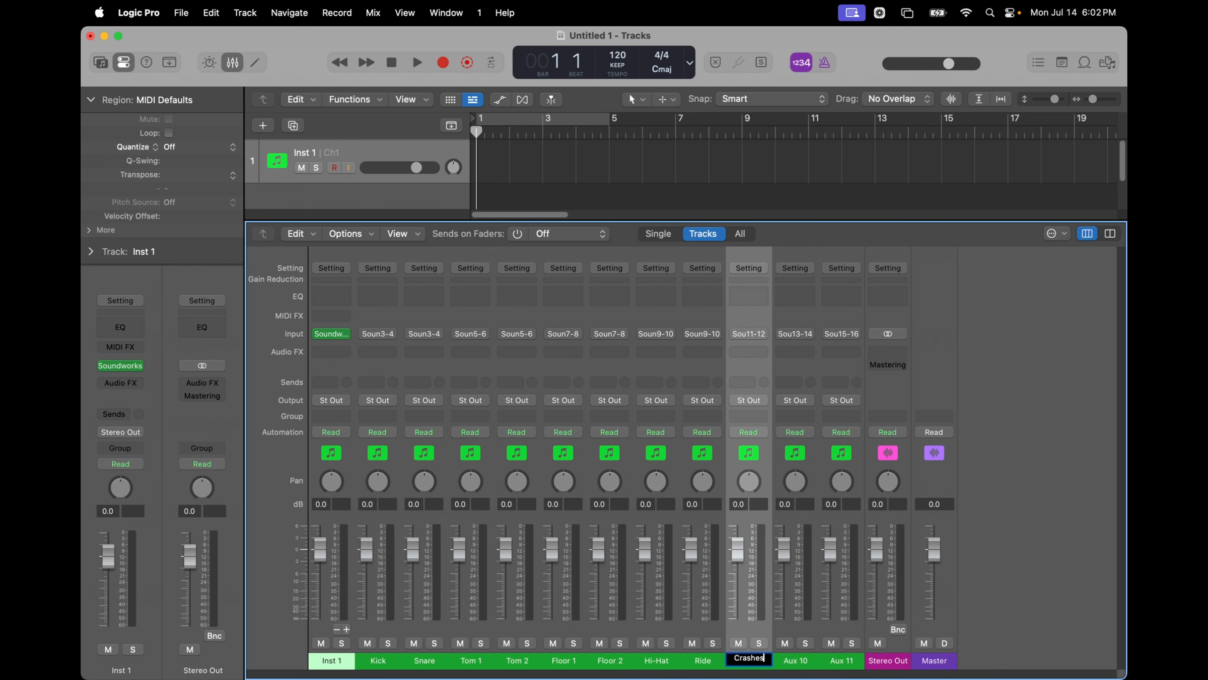
{"action": "key", "text": "Tab"}
{"action": "type", "text": "OH"}
{"action": "key", "text": "Tab"}
{"action": "type", "text": "AMB"}
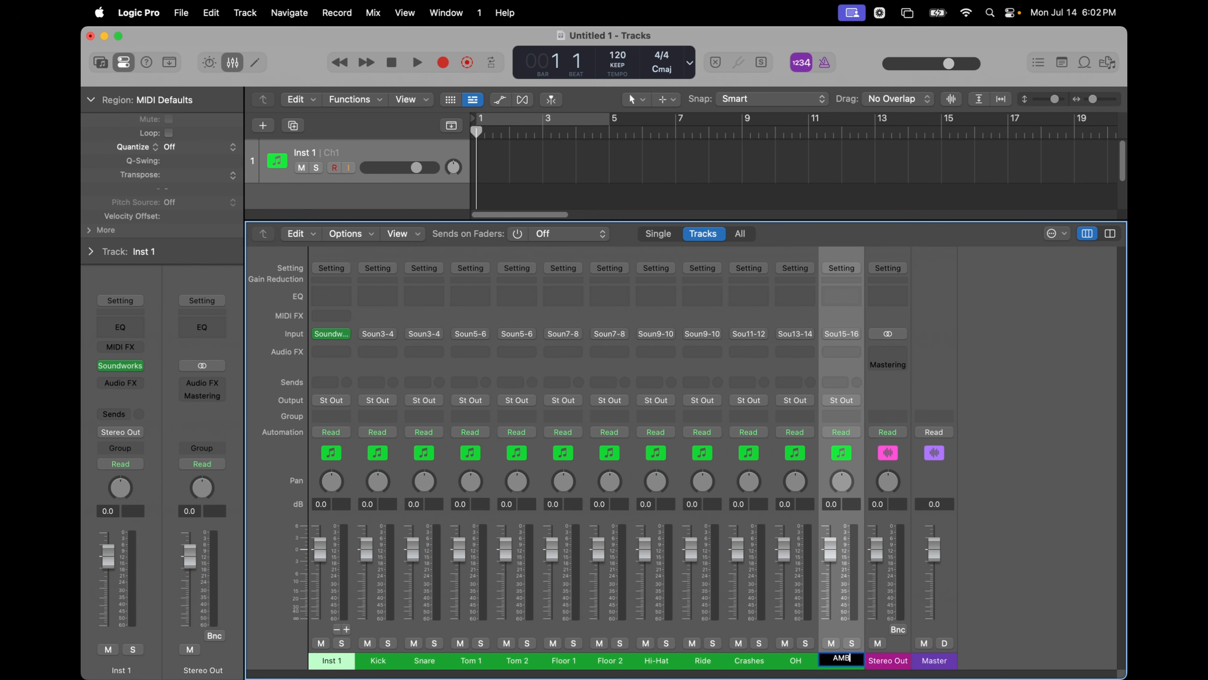
{"action": "key", "text": "Return"}
Insert a stereo Gain plug-in on Kick, switch Mono on with input balance at -100%, and close its window
{"action": "left_click", "coordinate": [376, 352]}
{"action": "mouse_move", "coordinate": [481, 648]}
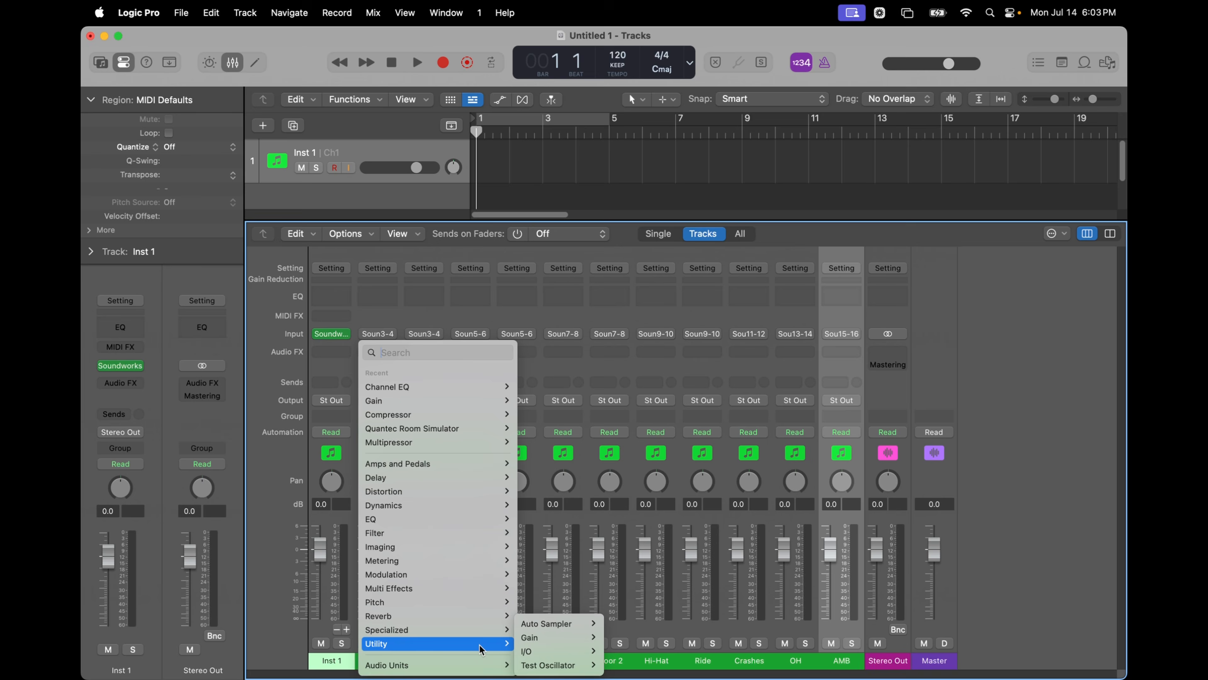
{"action": "mouse_move", "coordinate": [562, 638]}
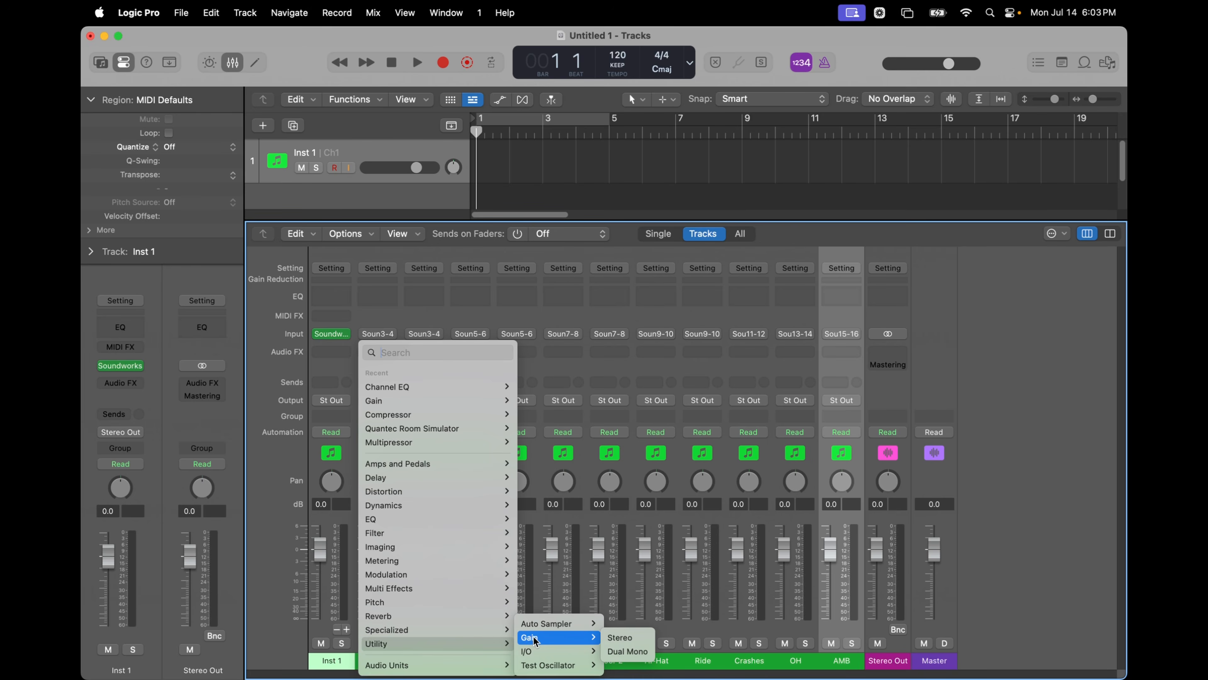
{"action": "left_click", "coordinate": [618, 638]}
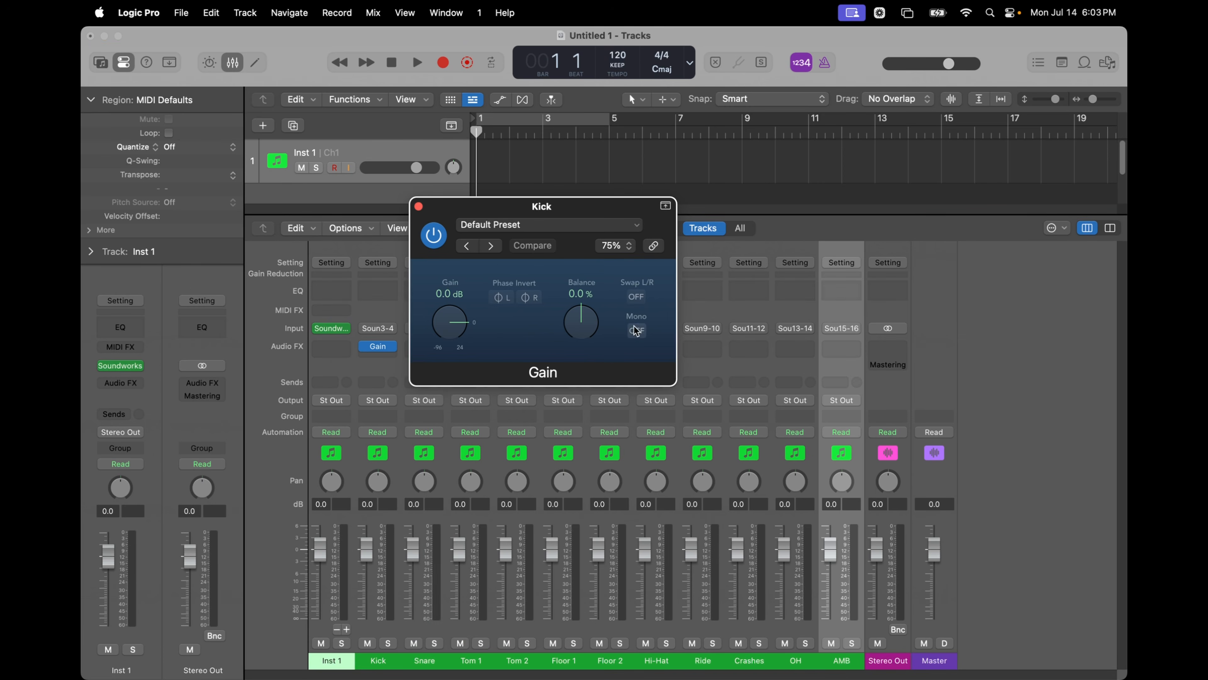
{"action": "left_click", "coordinate": [636, 330]}
{"action": "left_click_drag", "start_coordinate": [586, 333], "coordinate": [545, 427]}
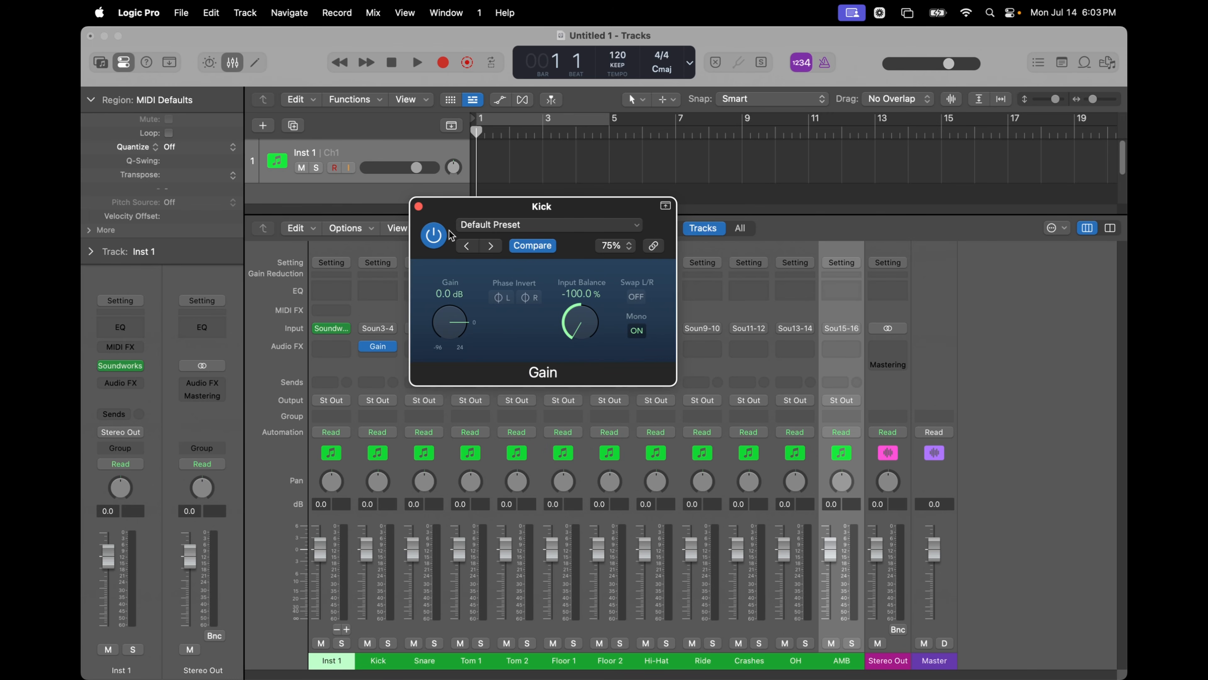
{"action": "left_click", "coordinate": [418, 207]}
Copy the Gain plug-in from Kick to Snare and set the copy's input balance to +100%
{"action": "mouse_move", "coordinate": [382, 349]}
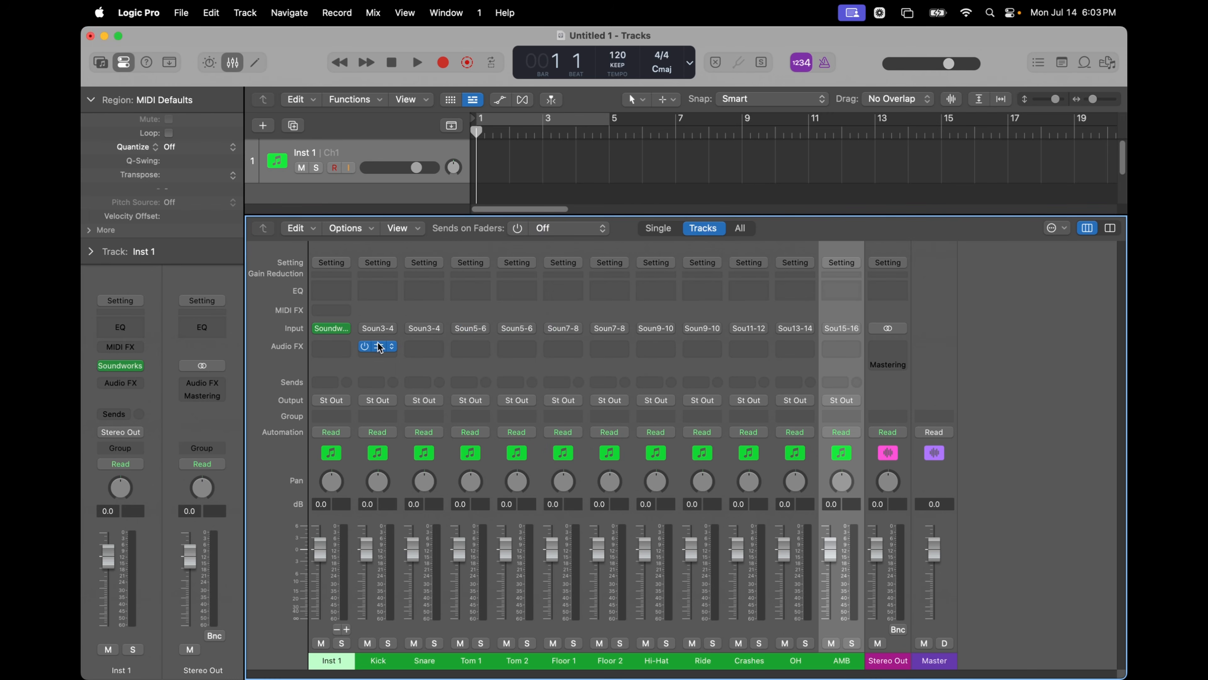
{"action": "left_click_drag", "start_coordinate": [379, 349], "coordinate": [432, 353]}
{"action": "left_click", "coordinate": [424, 347]}
{"action": "left_click_drag", "start_coordinate": [586, 334], "coordinate": [626, 117]}
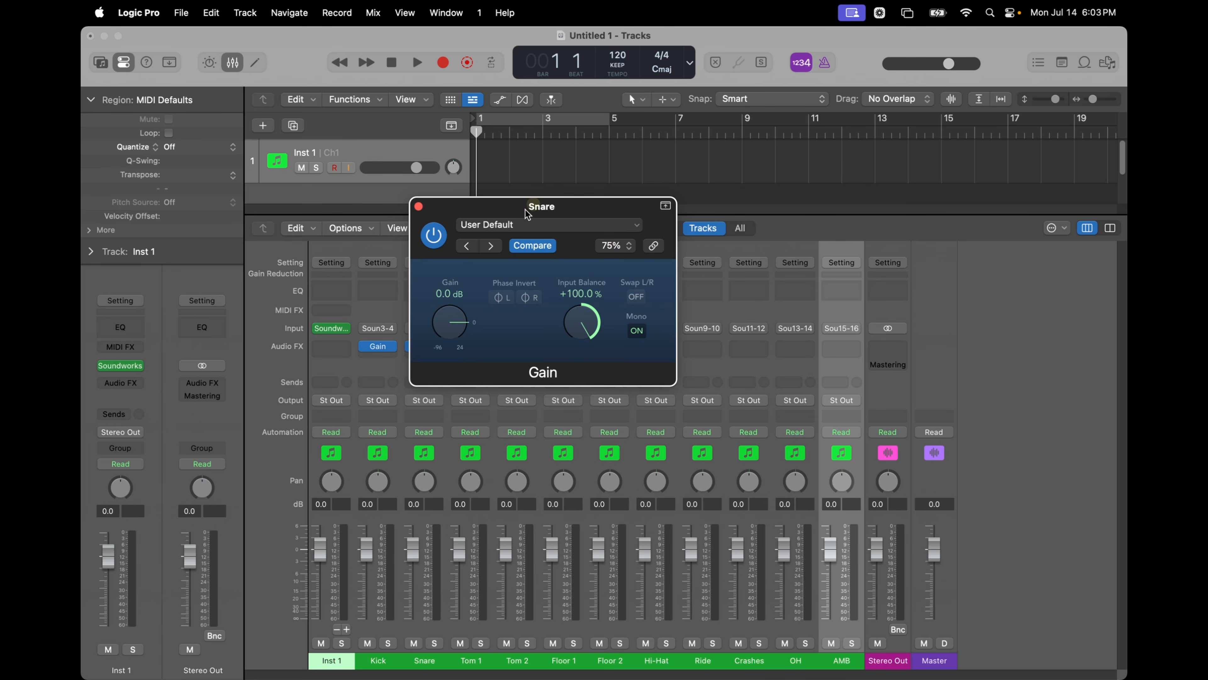
{"action": "left_click", "coordinate": [419, 206]}
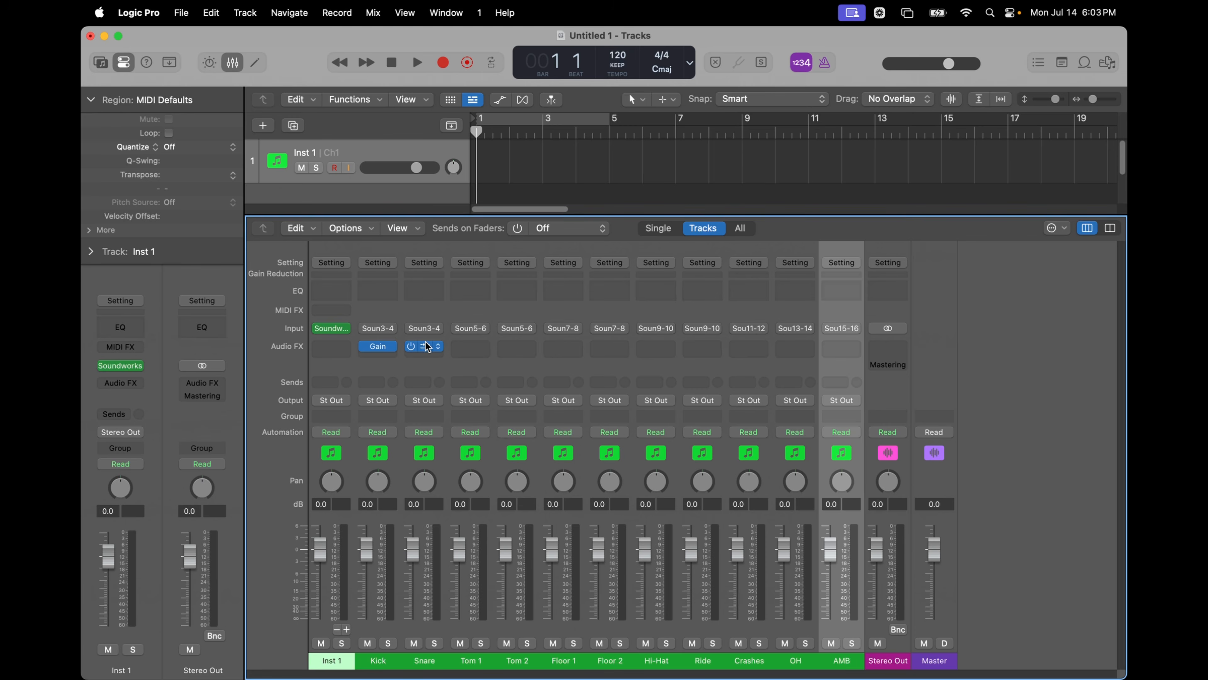
Copy the Gain plug-in from Snare to Tom 1 and set the copy's input balance to -100%
{"action": "left_click_drag", "start_coordinate": [424, 346], "coordinate": [469, 346]}
{"action": "left_click", "coordinate": [469, 347]}
{"action": "left_click_drag", "start_coordinate": [575, 312], "coordinate": [534, 565]}
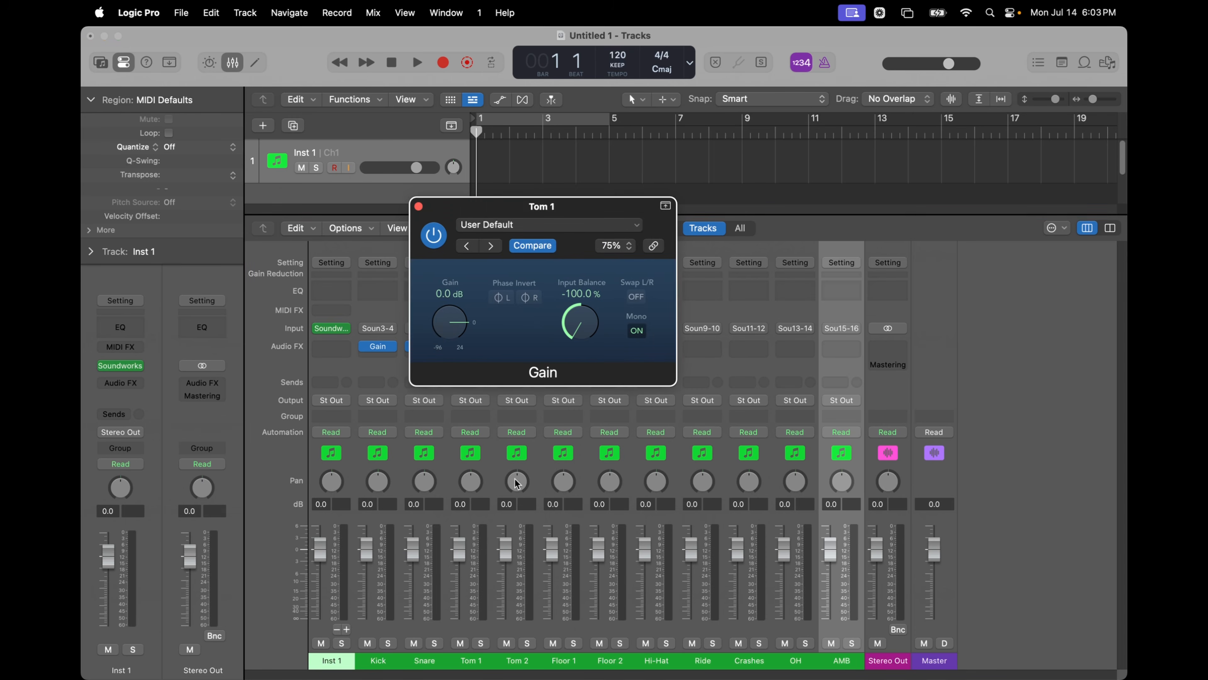
{"action": "left_click", "coordinate": [419, 206]}
Copy the Gain plug-in from Tom 1 to Tom 2, Floor 1 and Floor 2, and set Floor 2's input balance to +100%
{"action": "left_click_drag", "start_coordinate": [469, 346], "coordinate": [609, 351]}
{"action": "left_click", "coordinate": [517, 346]}
{"action": "left_click", "coordinate": [419, 210]}
{"action": "left_click", "coordinate": [563, 347]}
{"action": "left_click", "coordinate": [418, 206]}
{"action": "left_click", "coordinate": [609, 349]}
{"action": "left_click", "coordinate": [420, 208]}
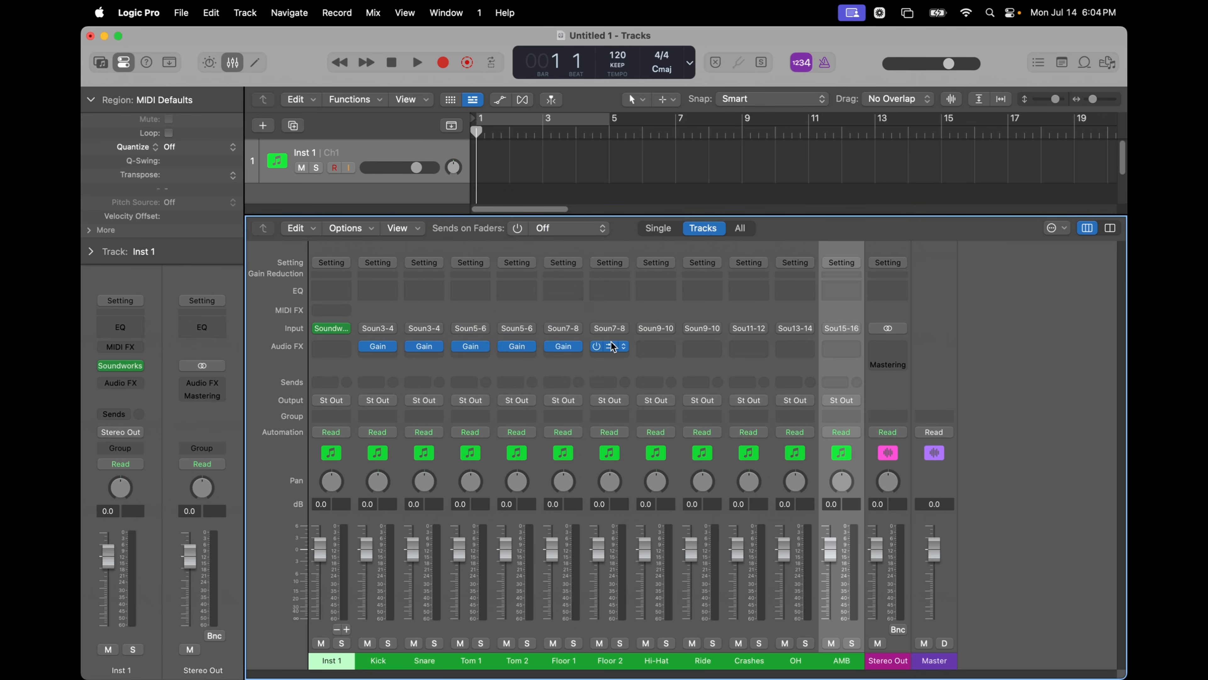
Copy the Gain plug-in from Floor 2 to Hi-Hat, set its input balance to -100%, and copy it on to Ride
{"action": "left_click_drag", "start_coordinate": [610, 346], "coordinate": [656, 347]}
{"action": "left_click", "coordinate": [656, 347]}
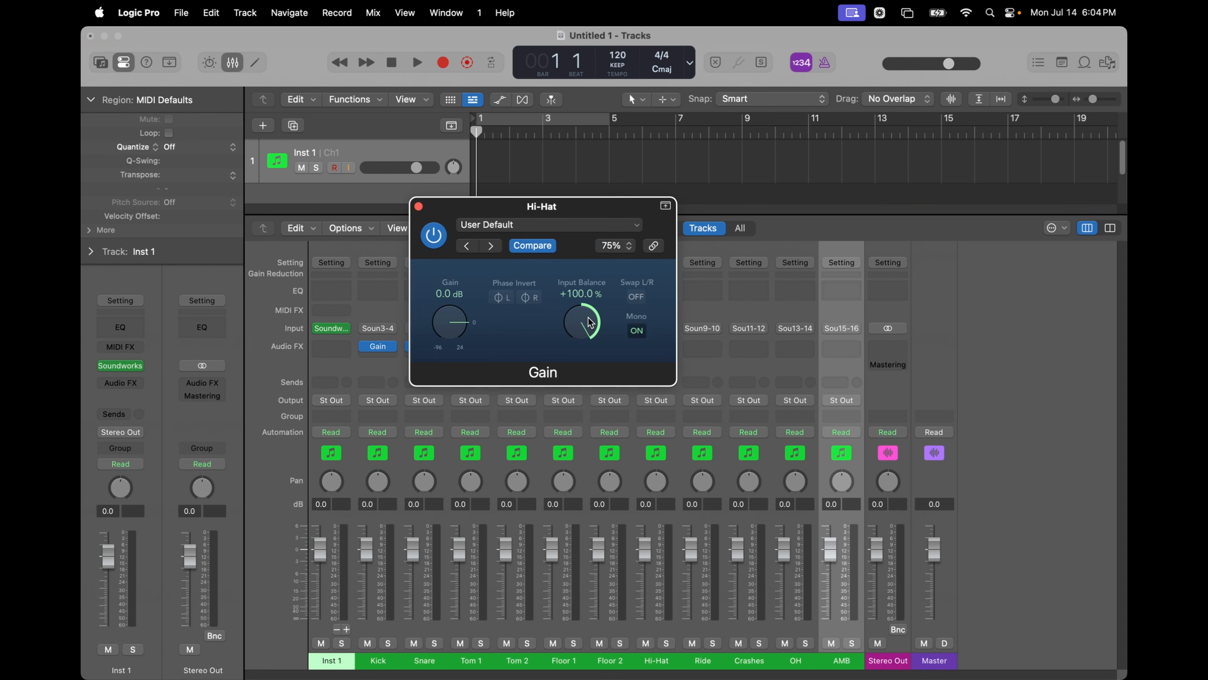
{"action": "left_click", "coordinate": [578, 544]}
{"action": "left_click", "coordinate": [419, 206]}
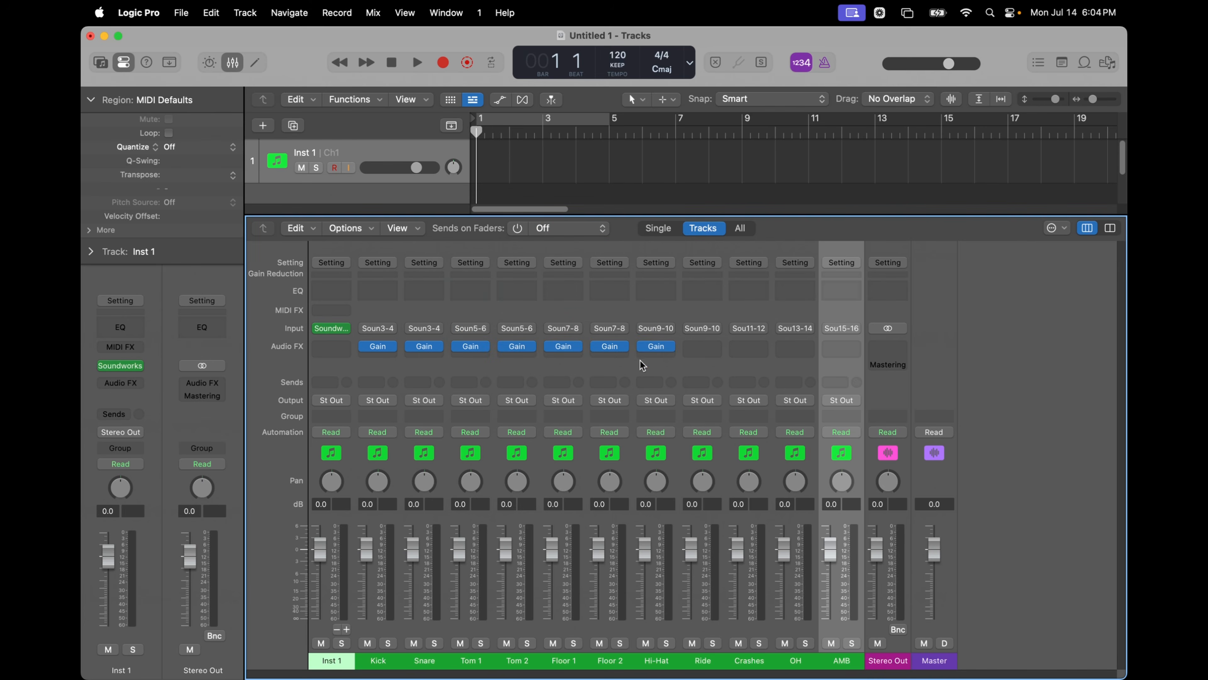
{"action": "left_click_drag", "start_coordinate": [656, 347], "coordinate": [702, 351]}
{"action": "left_click", "coordinate": [702, 349]}
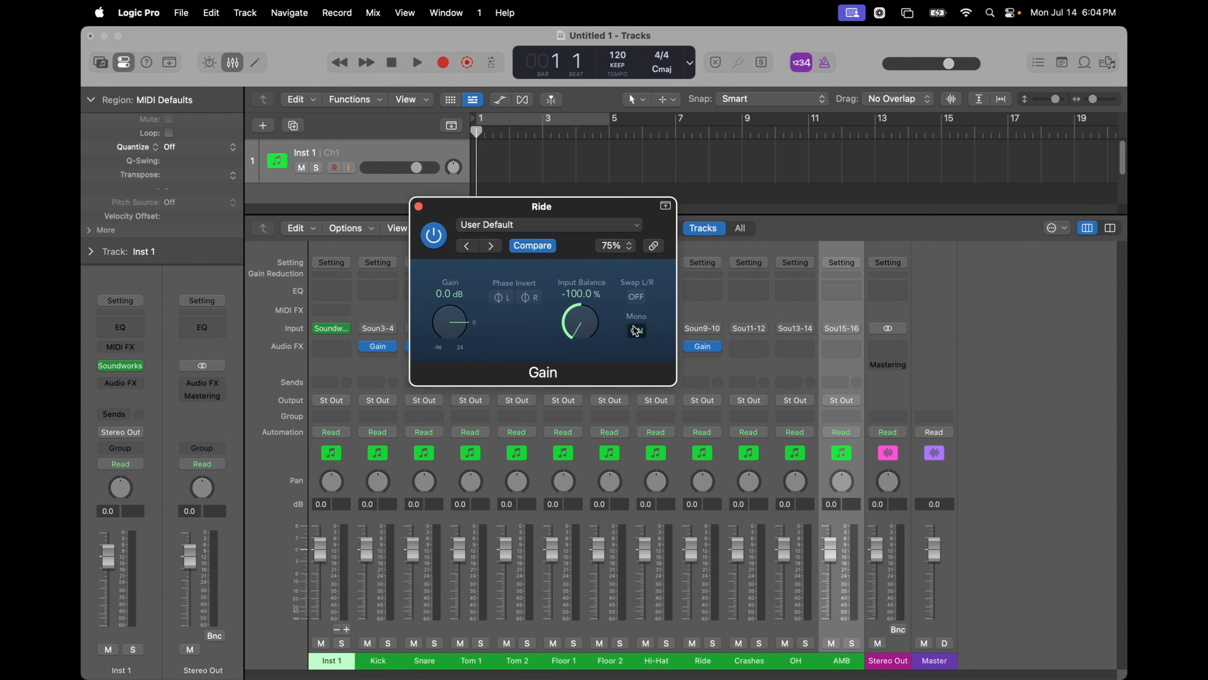
{"action": "left_click", "coordinate": [420, 206]}
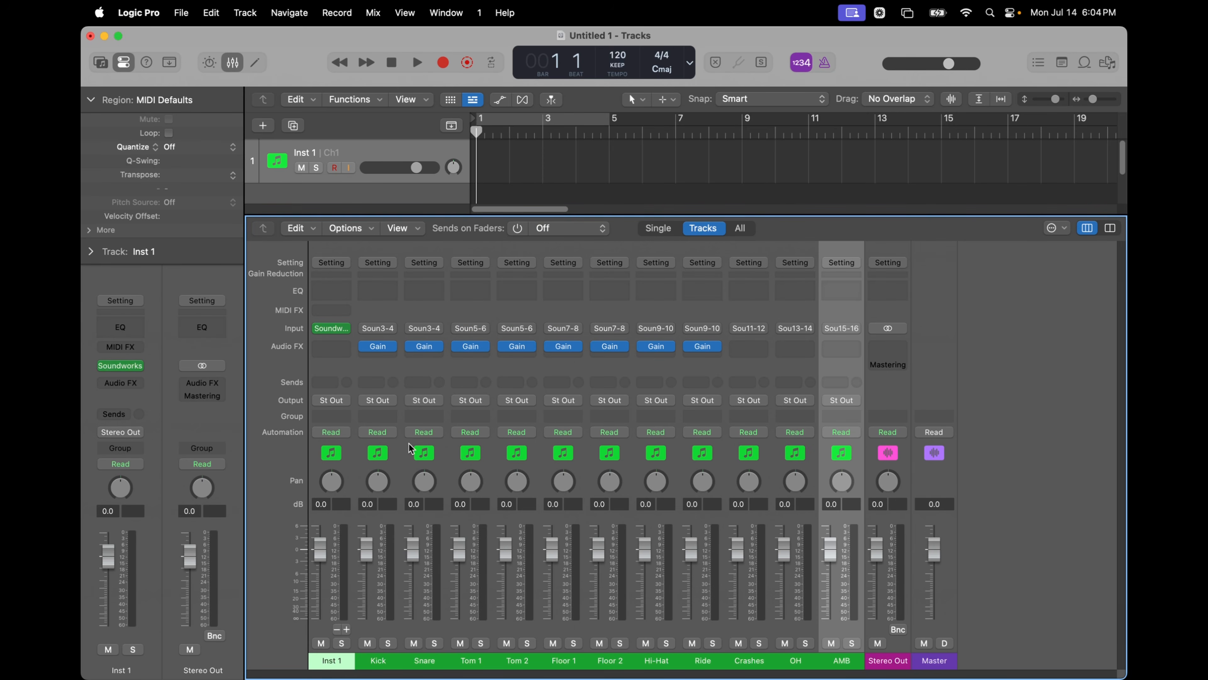
Pan Tom 1 and Hi-Hat to -15, Tom 2, Floor 1 and Ride to +15, and Floor 2 to +20
{"action": "double_click", "coordinate": [476, 486]}
{"action": "double_click", "coordinate": [517, 482]}
{"action": "type", "text": "+15"}
{"action": "double_click", "coordinate": [563, 484]}
{"action": "double_click", "coordinate": [610, 482]}
{"action": "double_click", "coordinate": [657, 482]}
{"action": "type", "text": "-15"}
{"action": "double_click", "coordinate": [703, 482]}
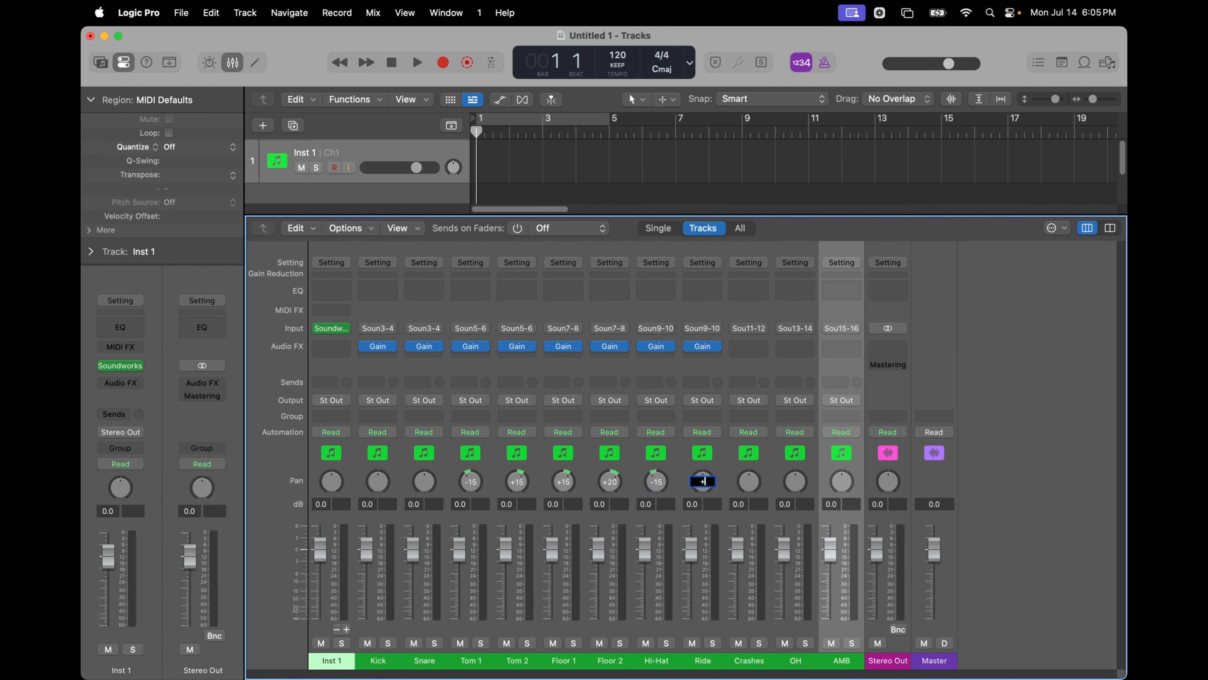
{"action": "key", "text": "Return"}
Import a drum MIDI file from the Logic folder onto the Inst 1 track at bar 1
{"action": "left_click", "coordinate": [180, 14]}
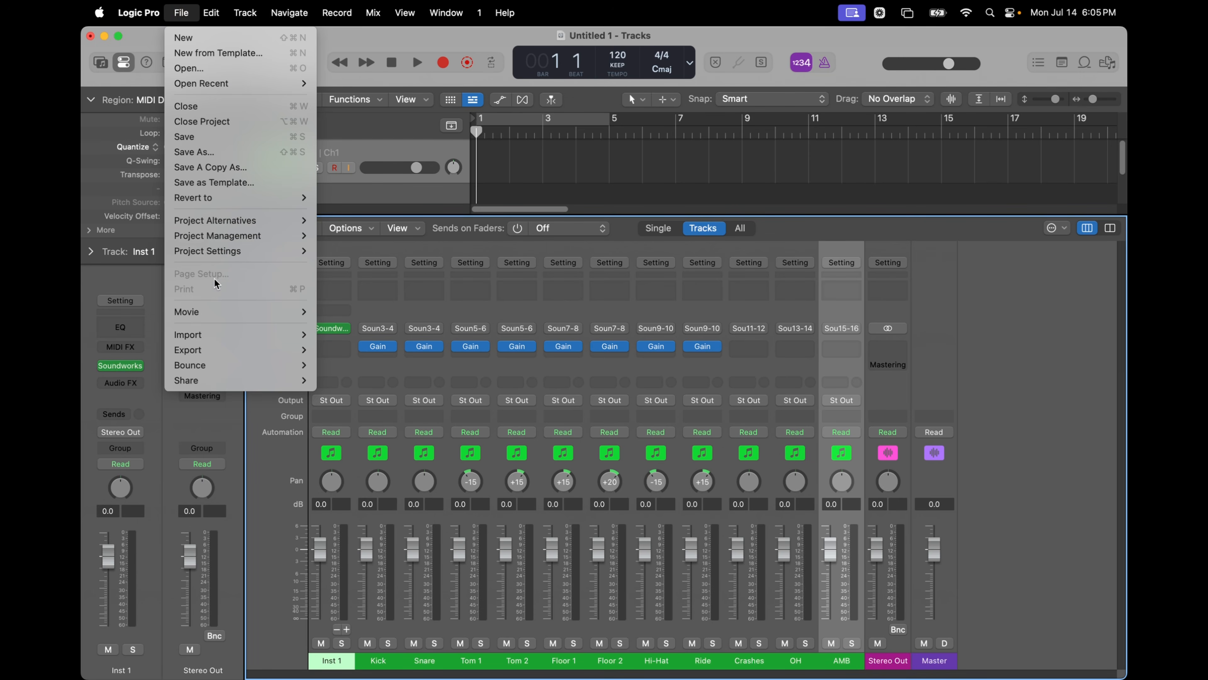
{"action": "mouse_move", "coordinate": [237, 337]}
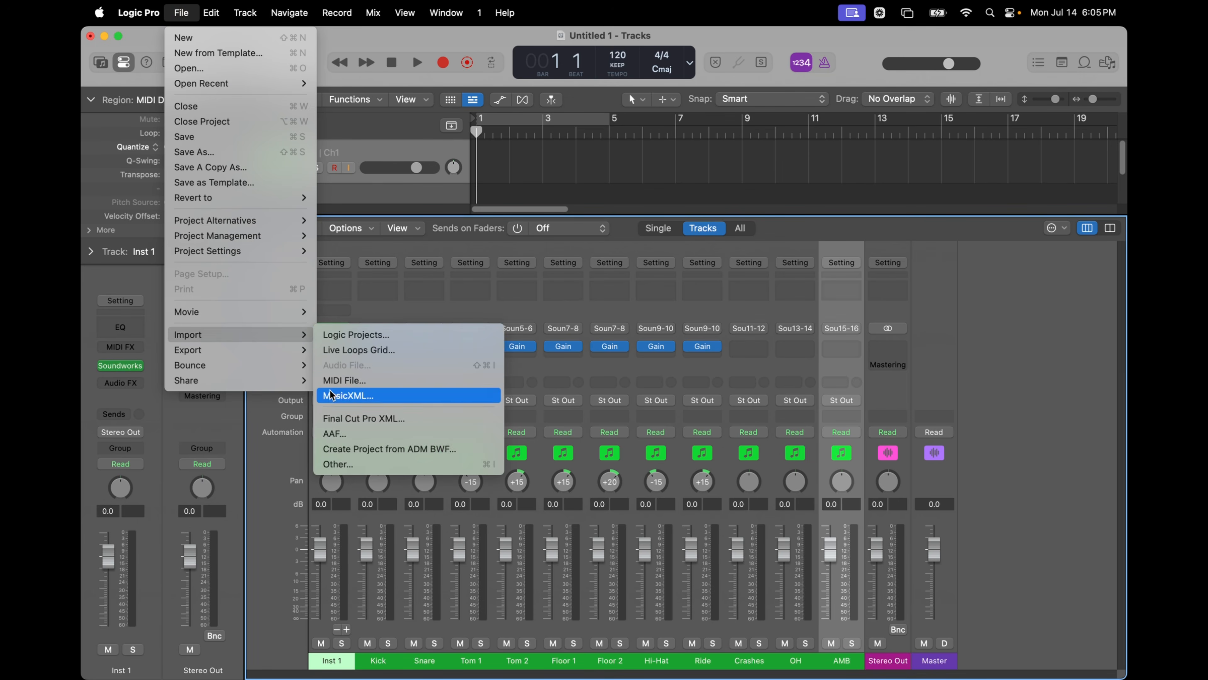
{"action": "left_click", "coordinate": [343, 381]}
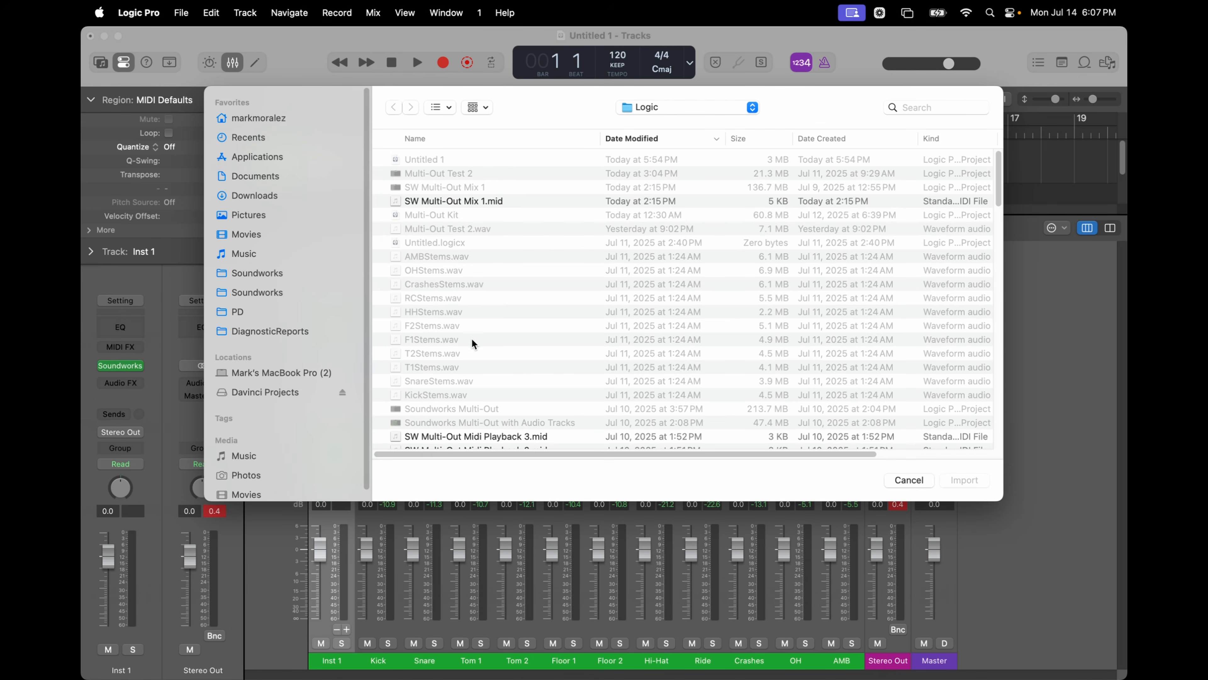
{"action": "scroll", "coordinate": [471, 339], "scroll_direction": "down", "scroll_amount": 5}
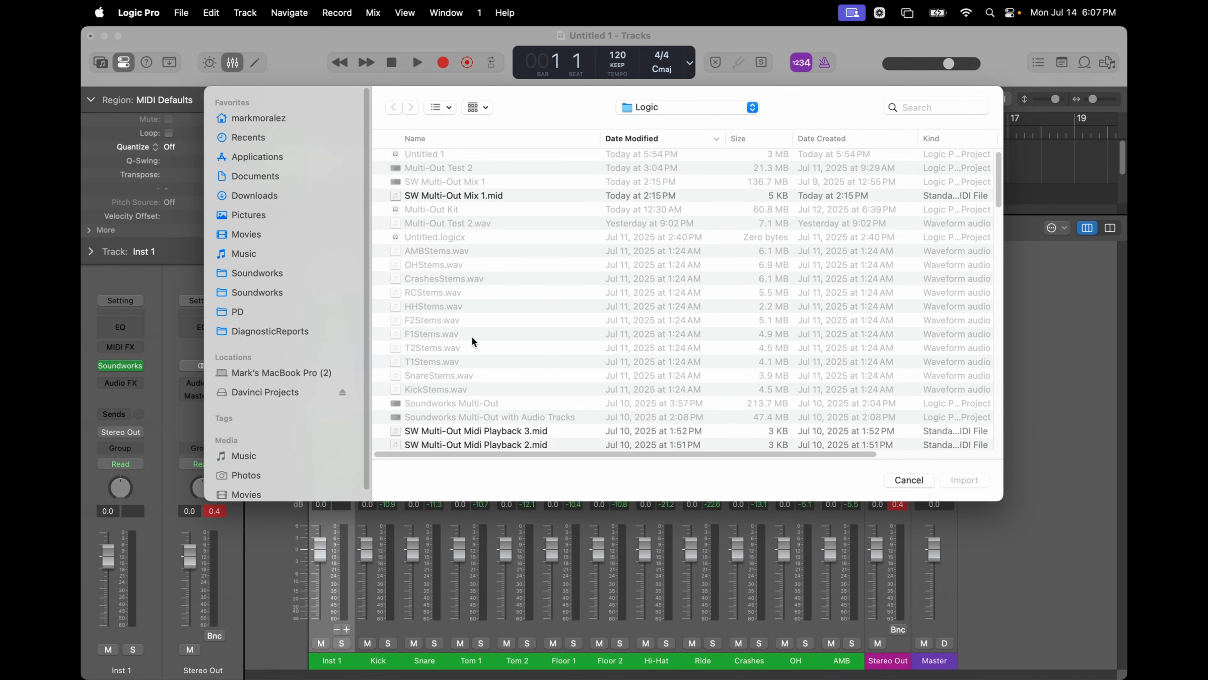
{"action": "double_click", "coordinate": [505, 325]}
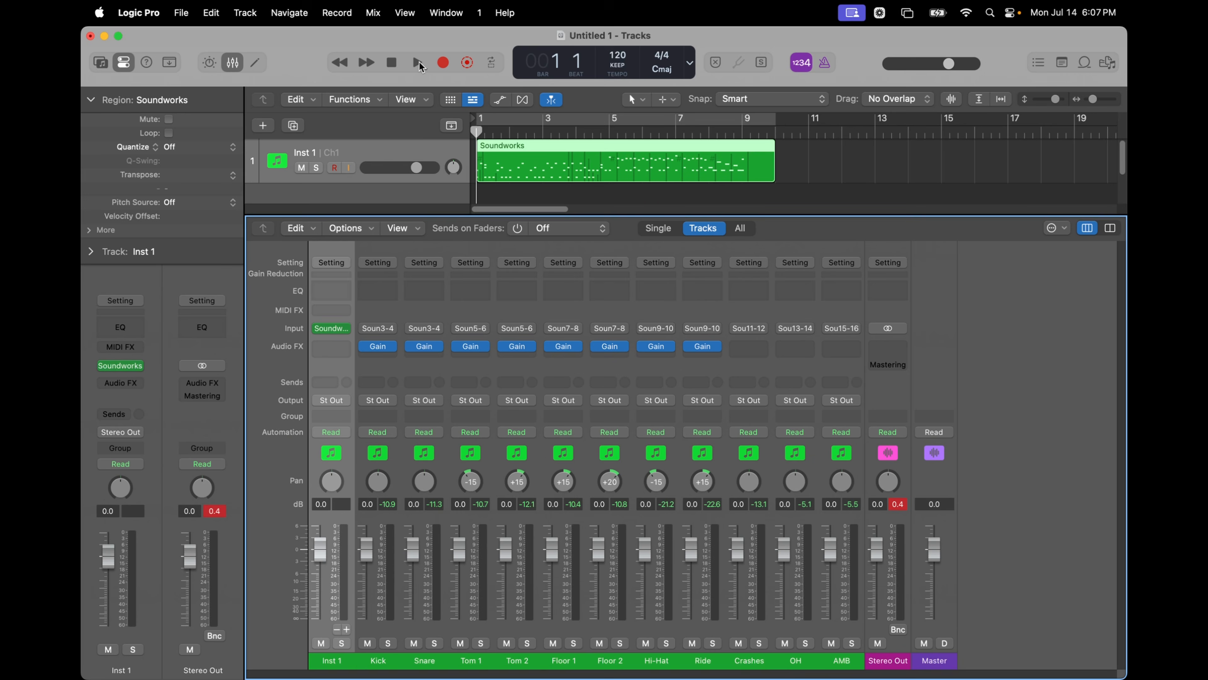
Play the imported drum region through the mixer channels, stop playback and return the playhead to the start
{"action": "left_click", "coordinate": [417, 63]}
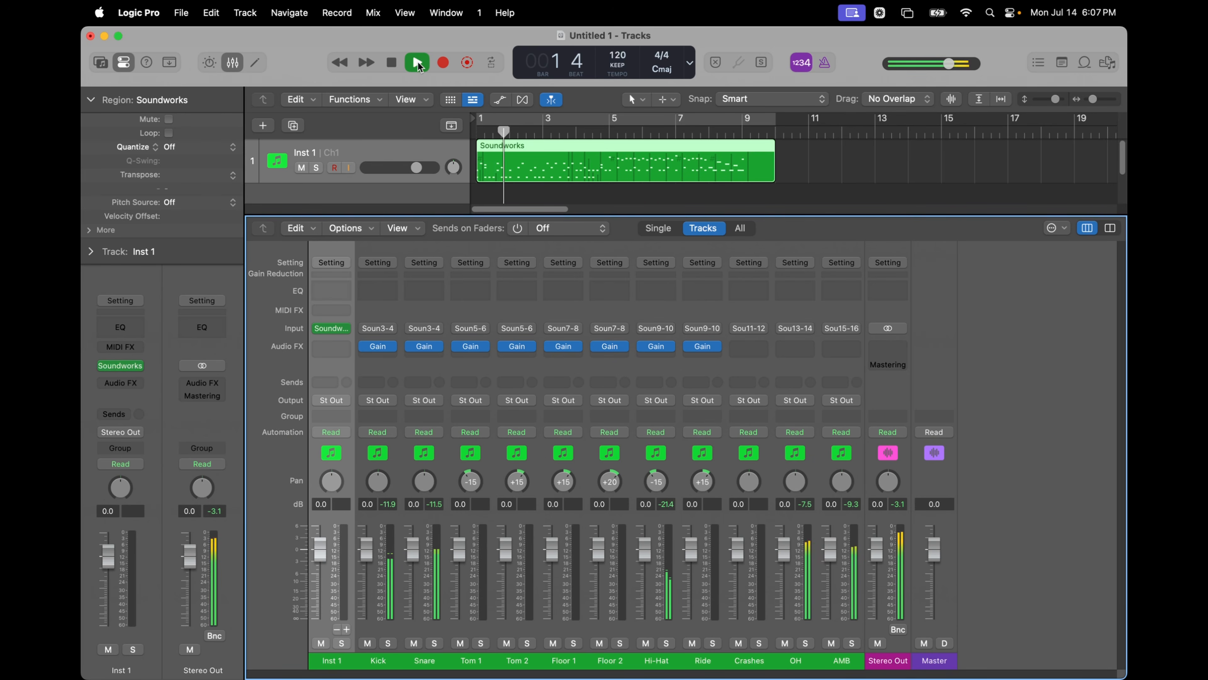
{"action": "key", "text": "XF86AudioRaiseVolume"}
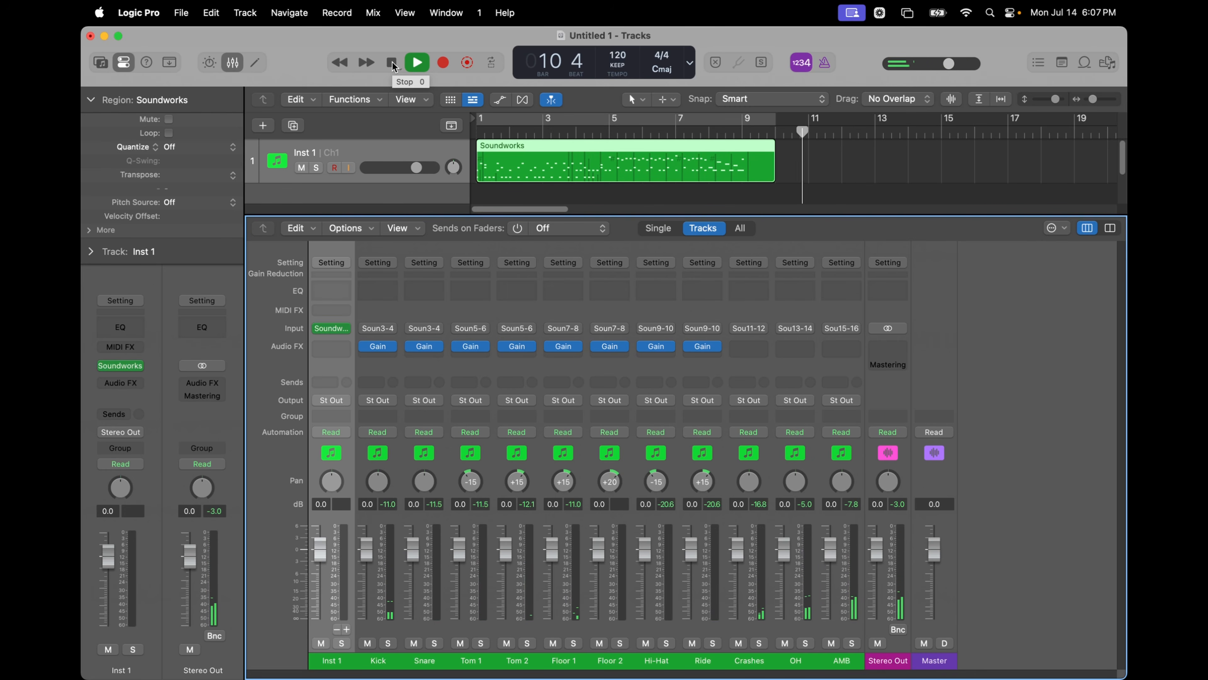
{"action": "left_click", "coordinate": [393, 63]}
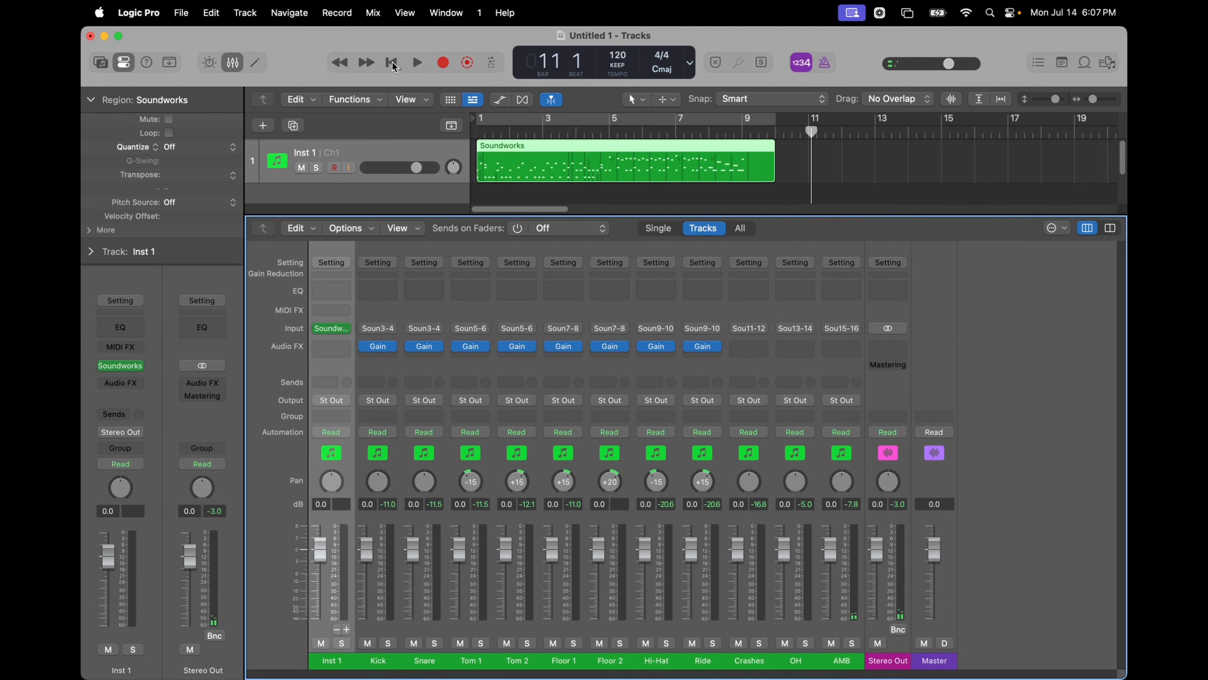
{"action": "left_click", "coordinate": [392, 63]}
Create arrangement tracks for all the aux channels from Kick through AMB
{"action": "key", "text": "x"}
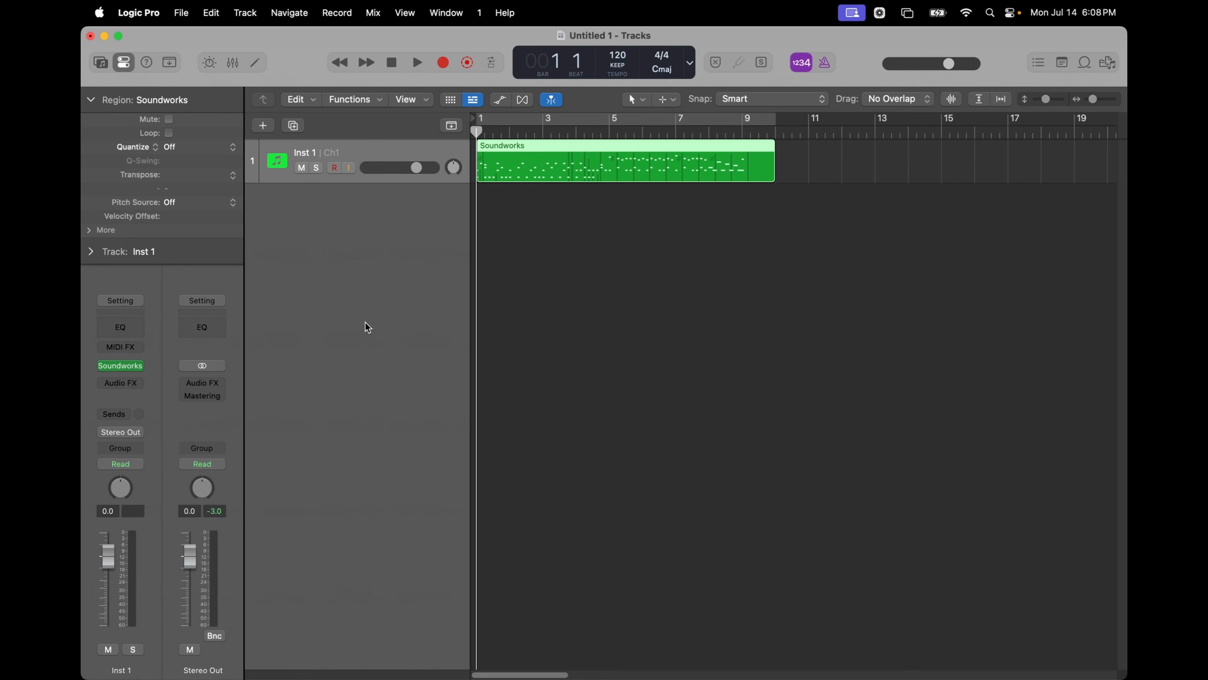
{"action": "key", "text": "x"}
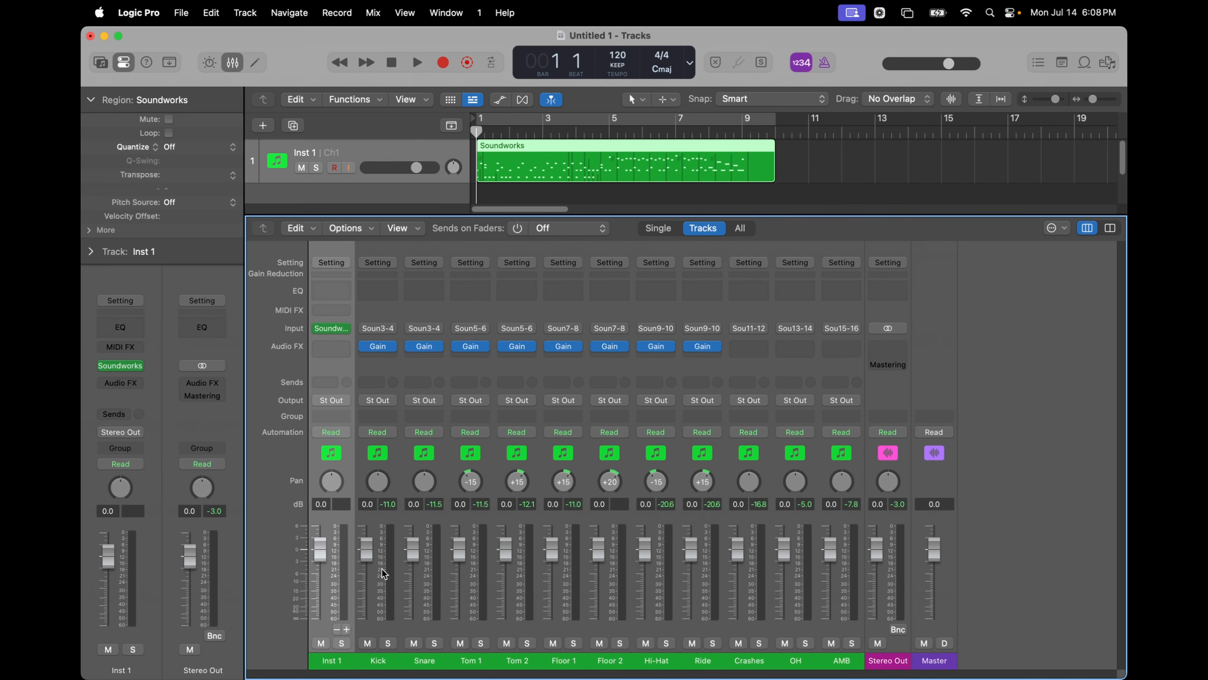
{"action": "left_click", "coordinate": [393, 581]}
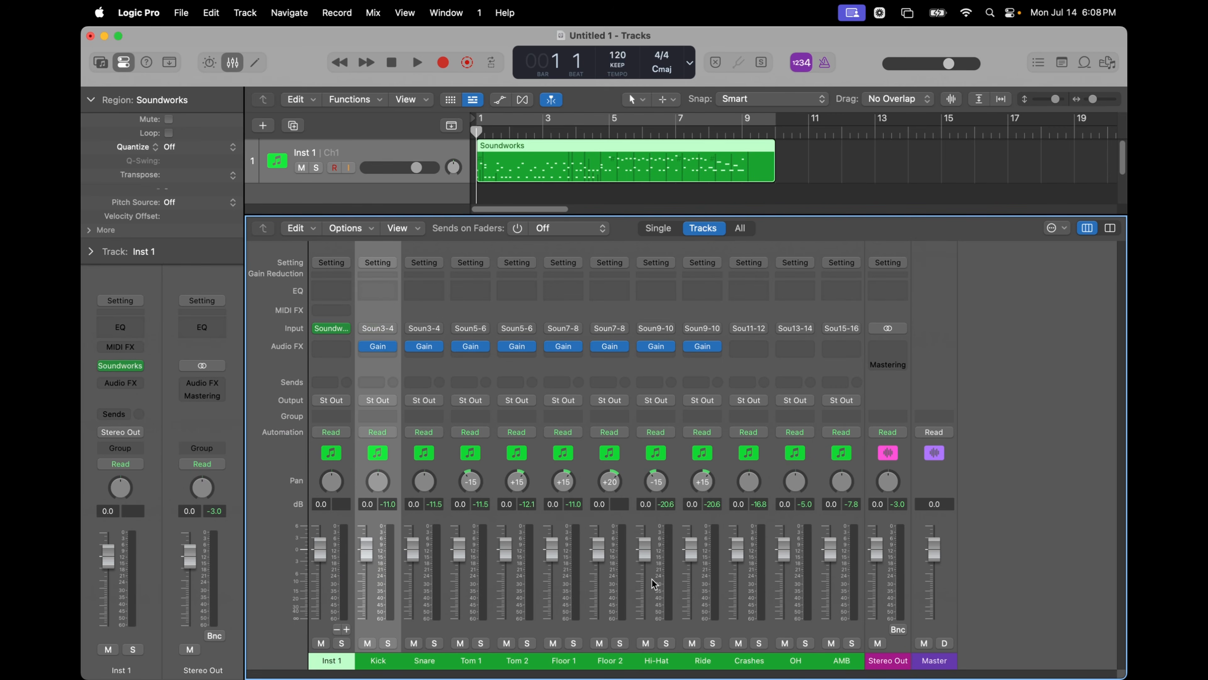
{"action": "left_click", "coordinate": [854, 590], "text": "shift"}
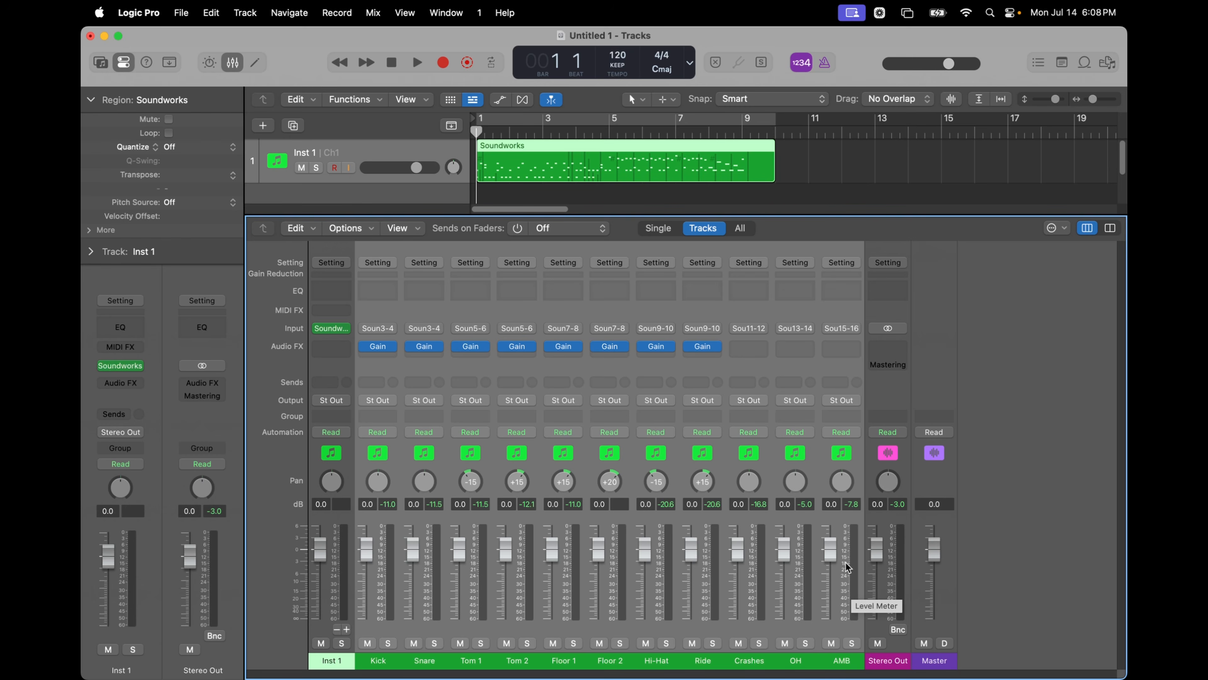
{"action": "right_click", "coordinate": [851, 520]}
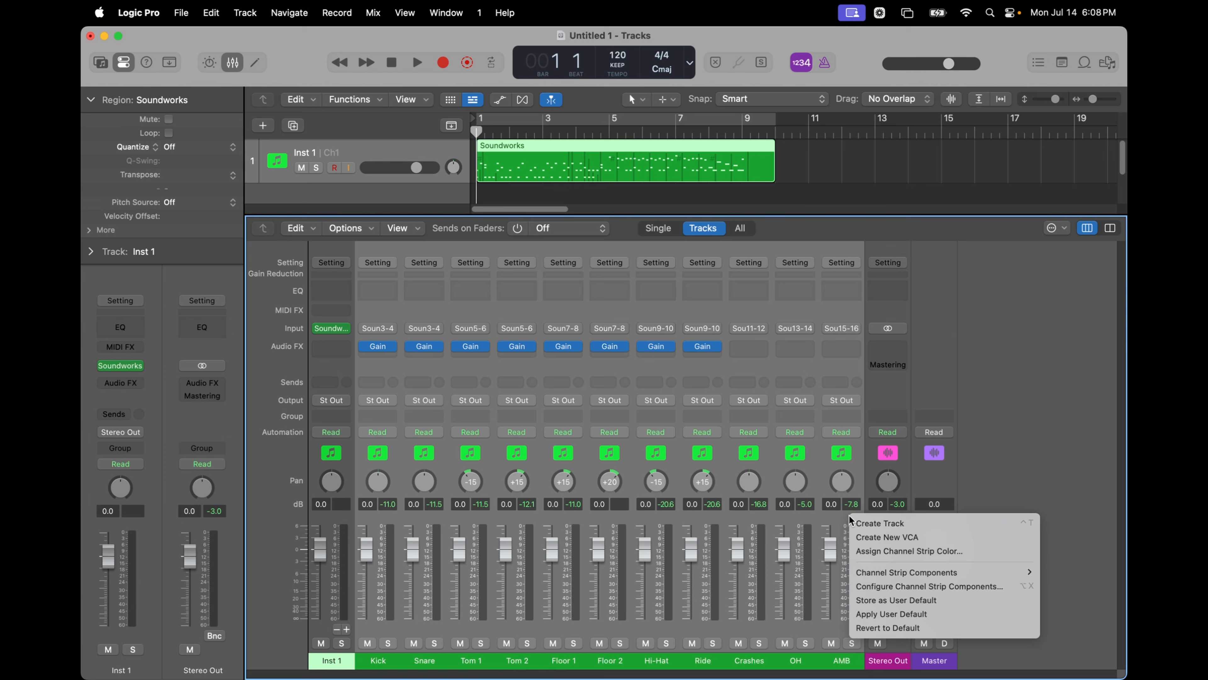
{"action": "left_click", "coordinate": [867, 523]}
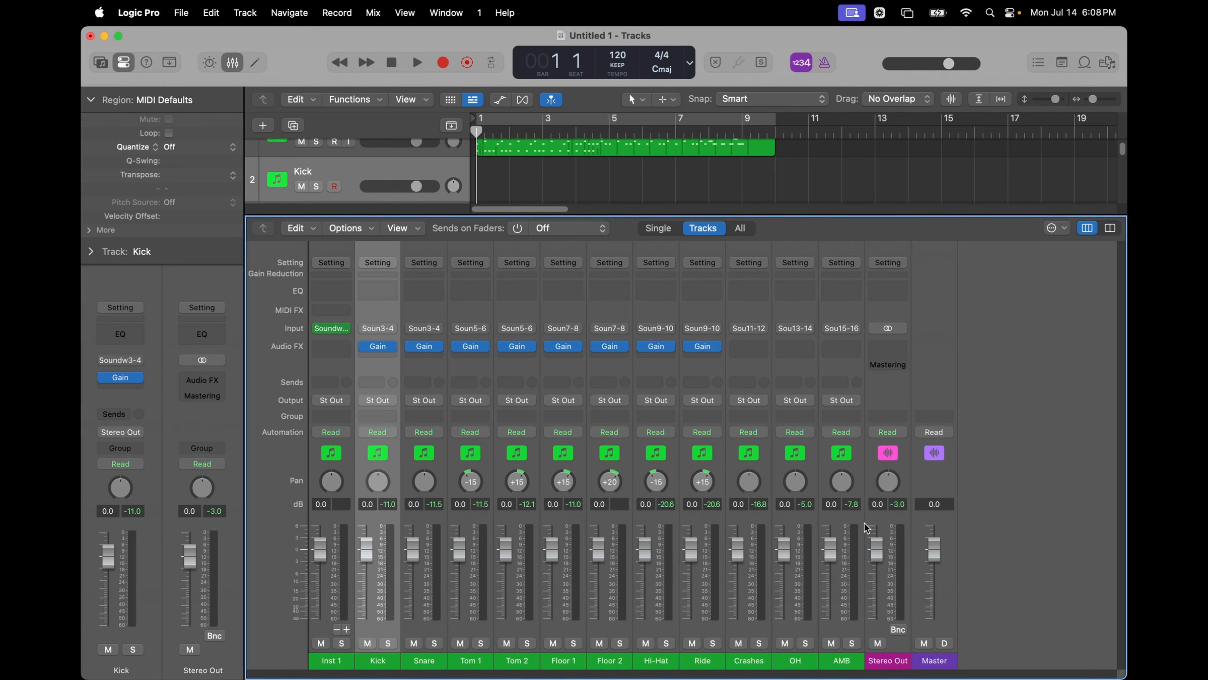
Bounce the Kick through AMB tracks in place onto new tracks, including volume/pan automation, with Overload Protection Only normalization
{"action": "key", "text": "x"}
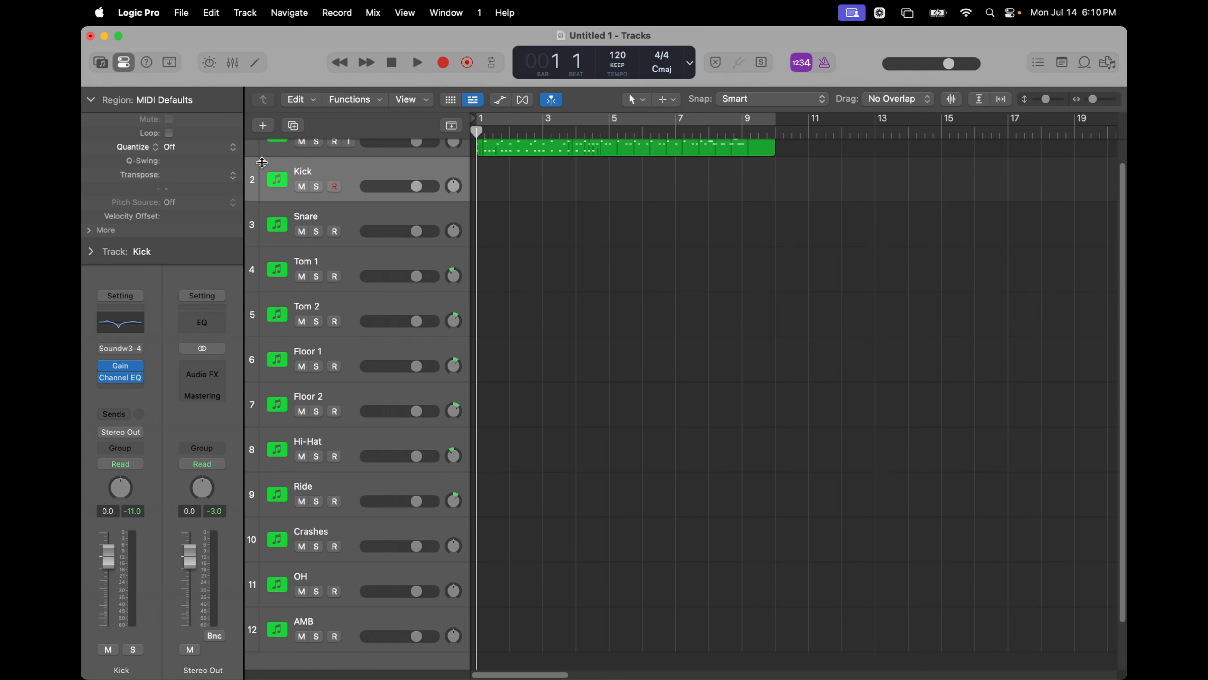
{"action": "left_click", "coordinate": [349, 621], "text": "shift"}
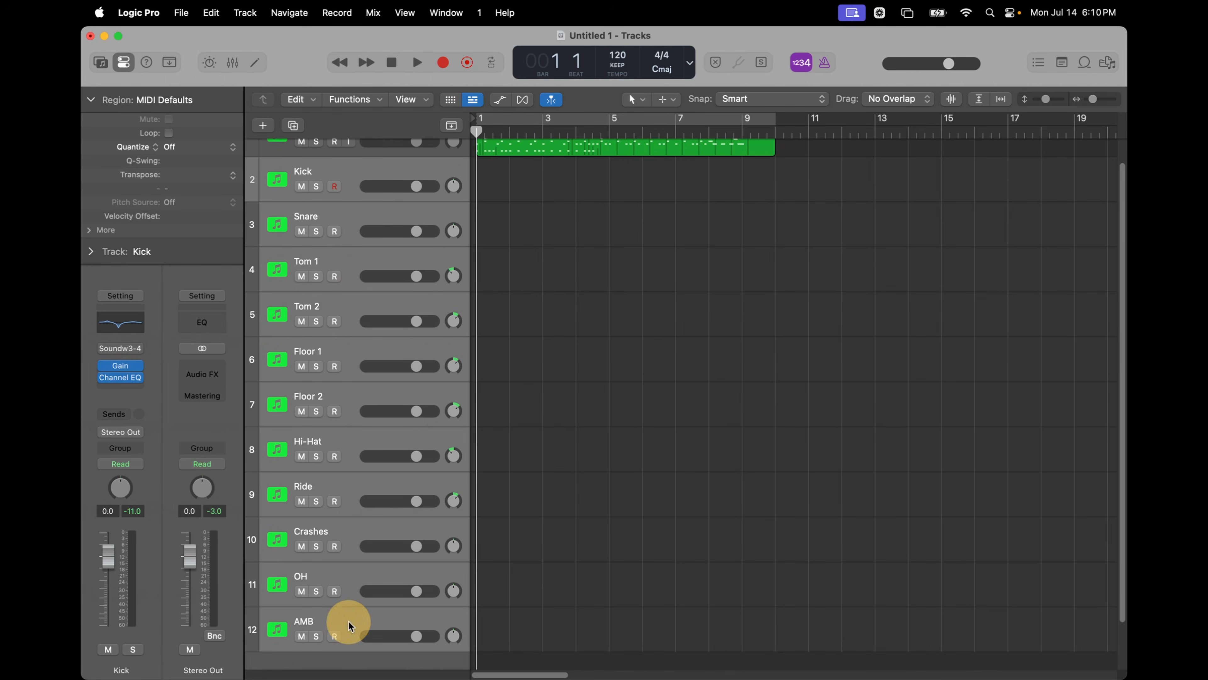
{"action": "left_click", "coordinate": [188, 13]}
{"action": "mouse_move", "coordinate": [256, 366]}
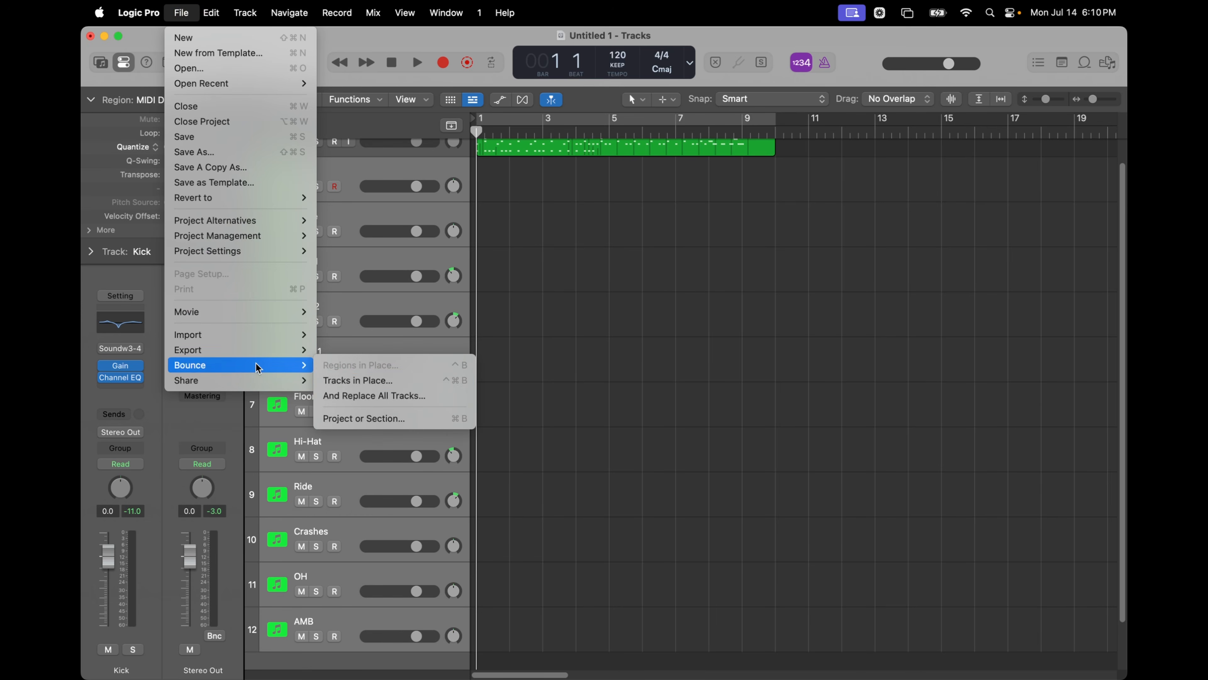
{"action": "left_click", "coordinate": [340, 384]}
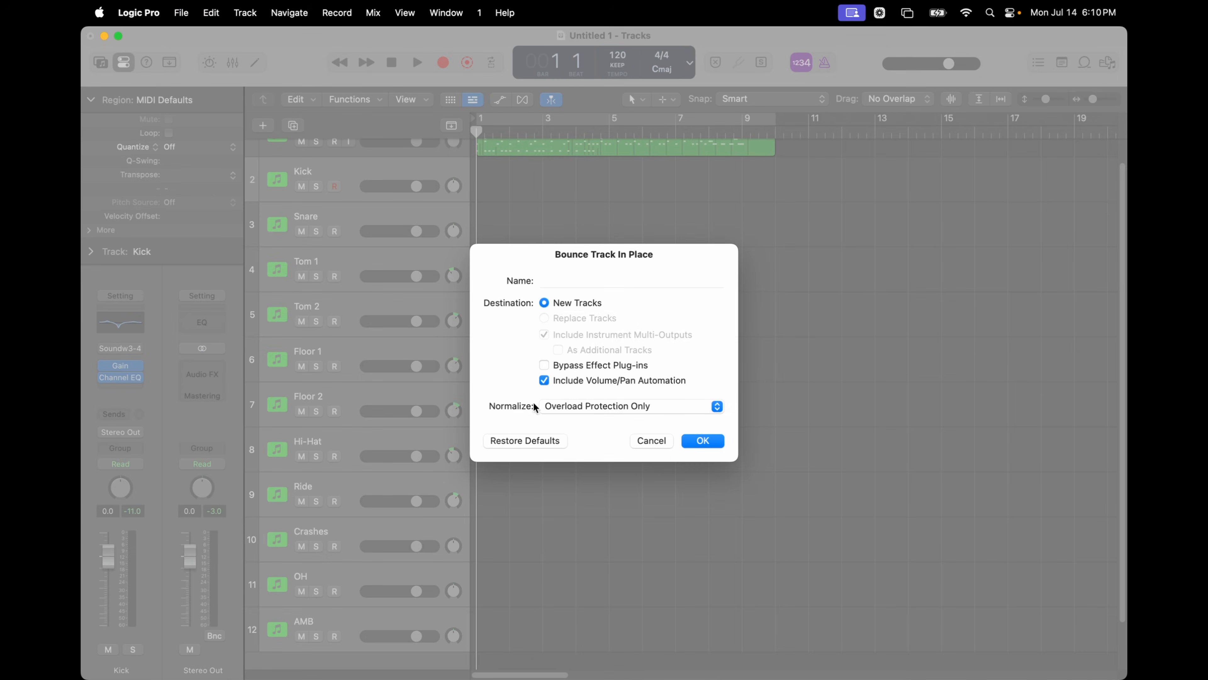
{"action": "left_click", "coordinate": [683, 440]}
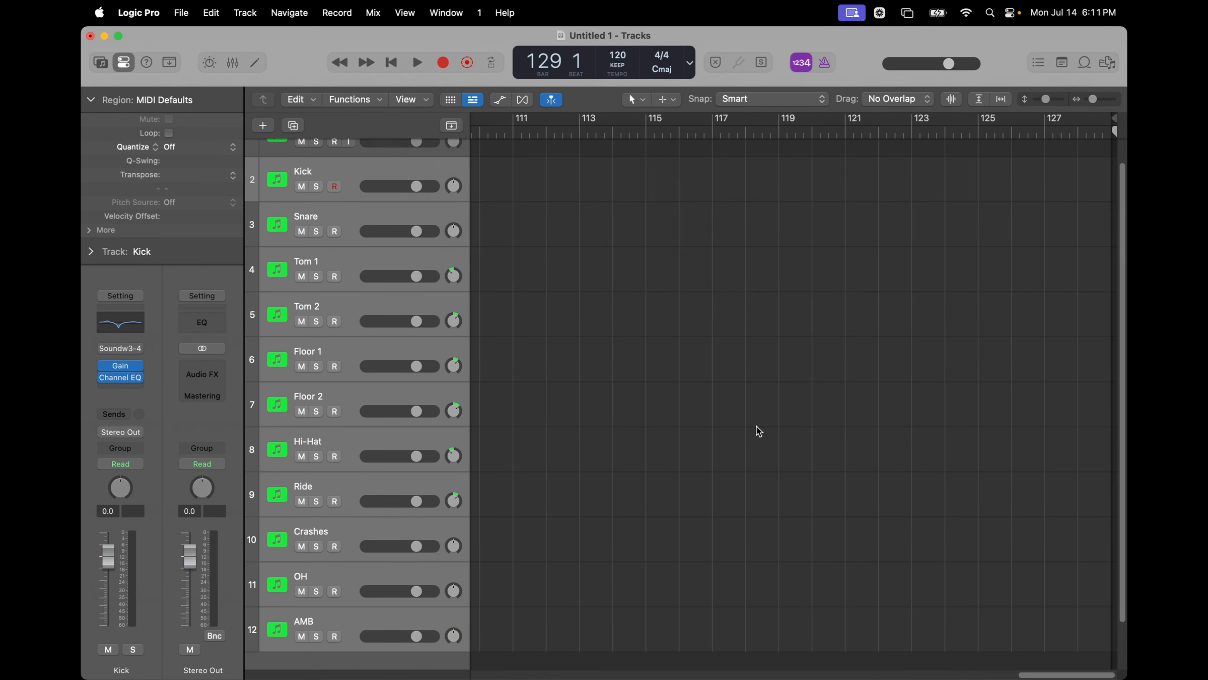
Save the project as "Multi-Out Kit 1" in the Logic folder, organized as a package
{"action": "scroll", "coordinate": [754, 432], "scroll_direction": "up", "scroll_amount": 1}
{"action": "scroll", "coordinate": [742, 433], "scroll_direction": "down", "scroll_amount": 10}
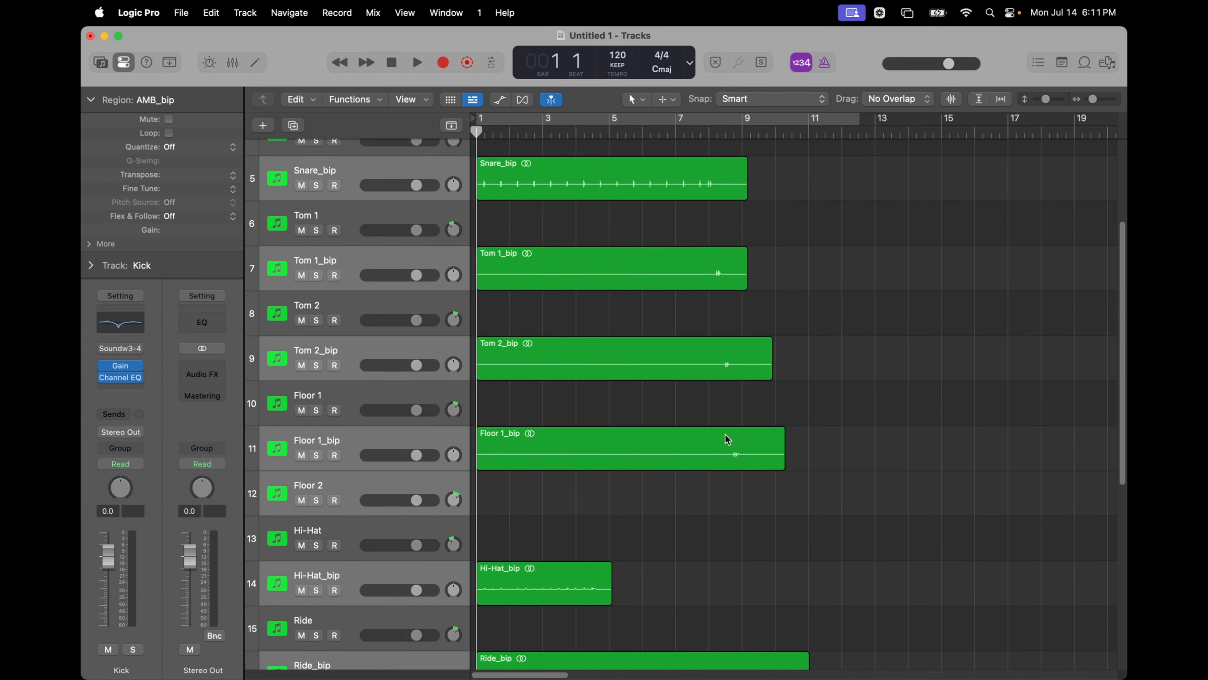
{"action": "scroll", "coordinate": [724, 436], "scroll_direction": "up", "scroll_amount": 10}
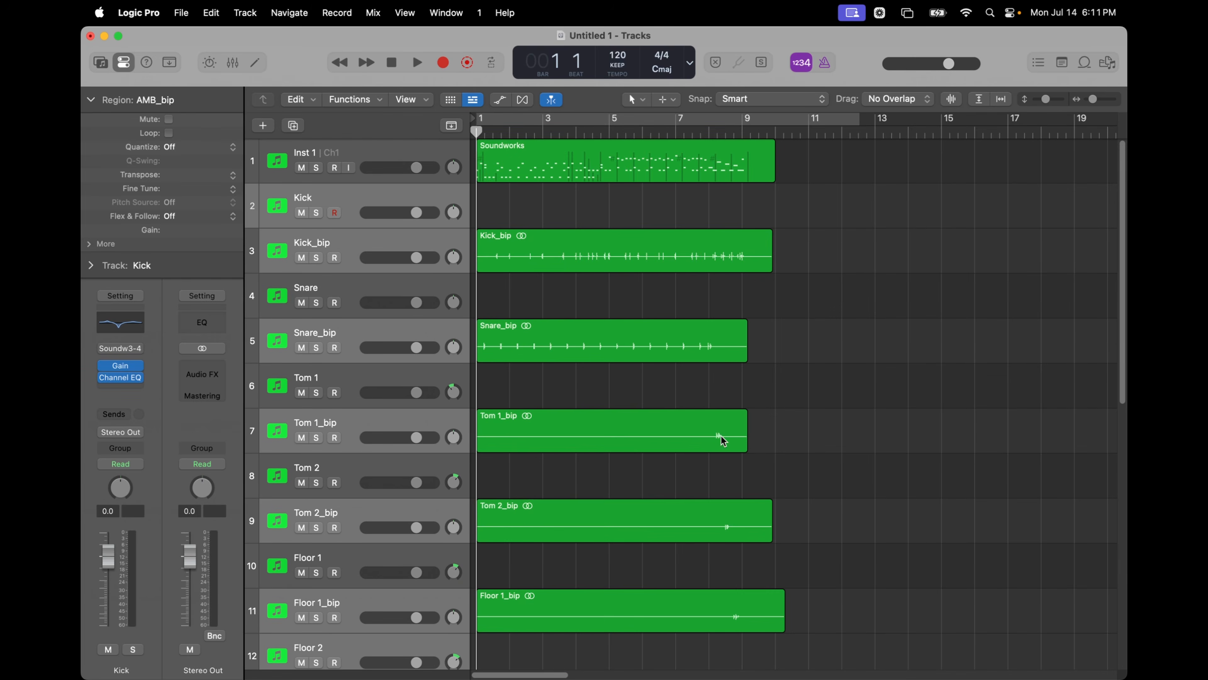
{"action": "left_click", "coordinate": [181, 12]}
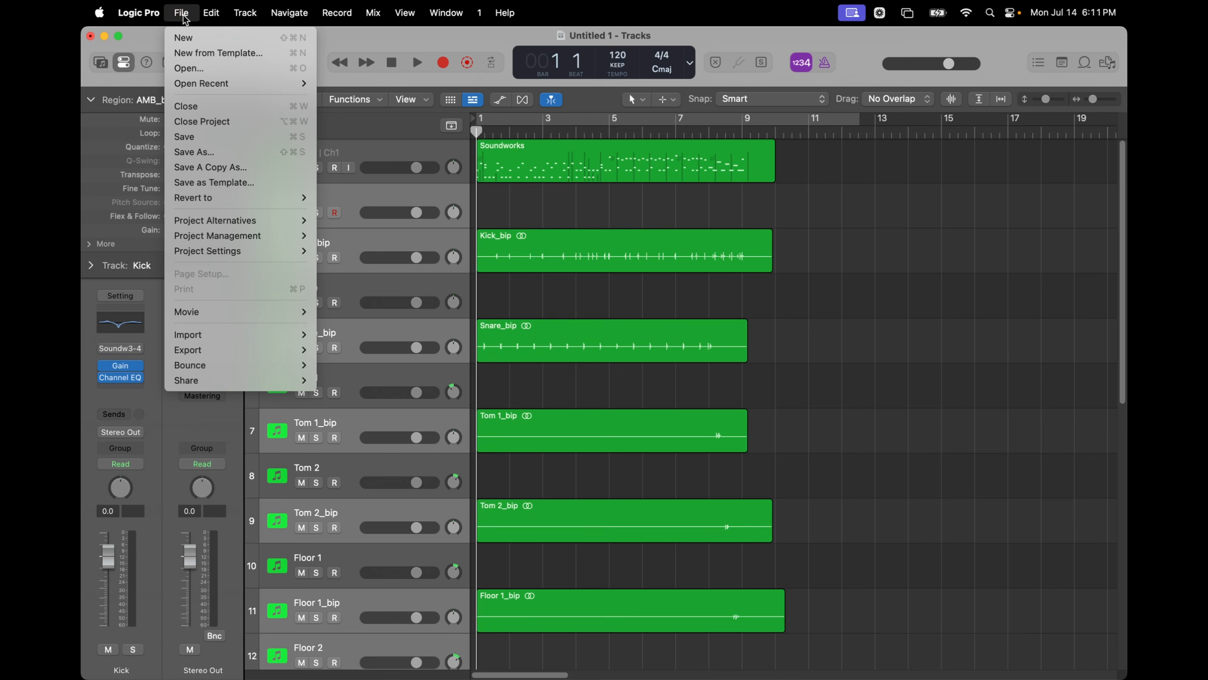
{"action": "left_click", "coordinate": [197, 153]}
{"action": "type", "text": "Multi"}
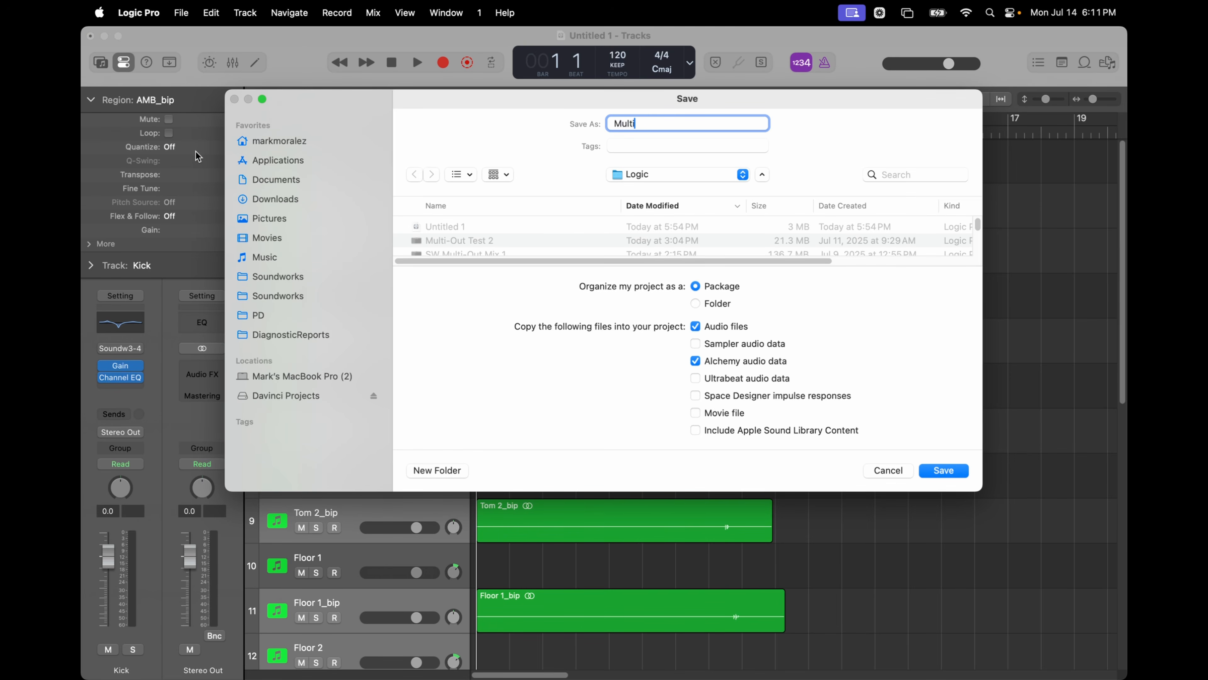
{"action": "type", "text": "-Out Kit 1"}
{"action": "left_click", "coordinate": [933, 471]}
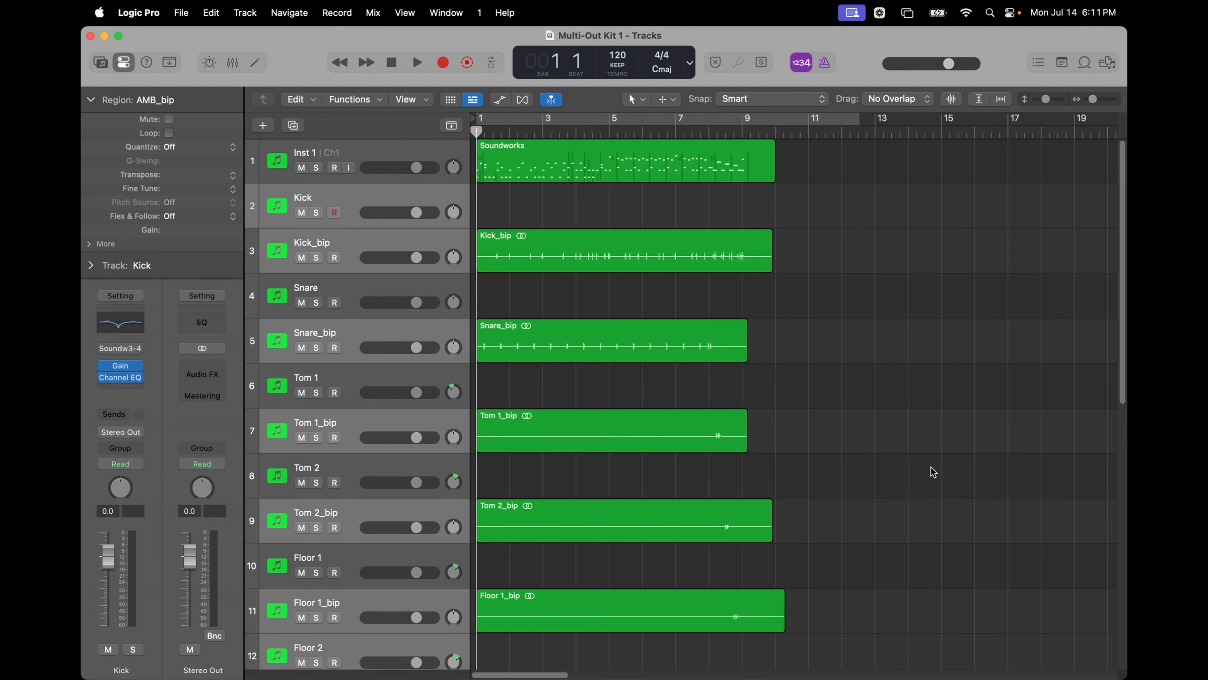